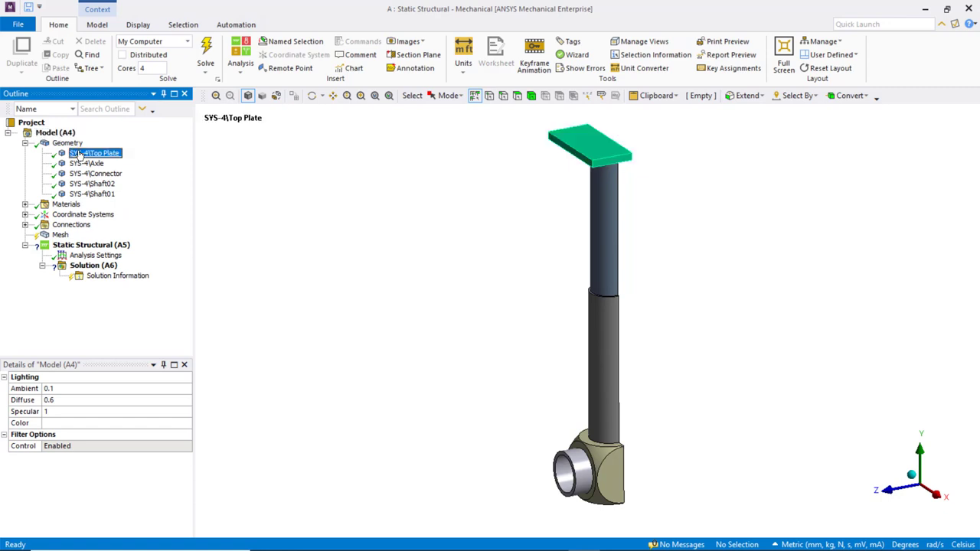
# - Check the material assignment of all five bodies in the geometry
pyautogui.keyDown('shift'); pyautogui.click(91, 194); pyautogui.keyUp('shift')
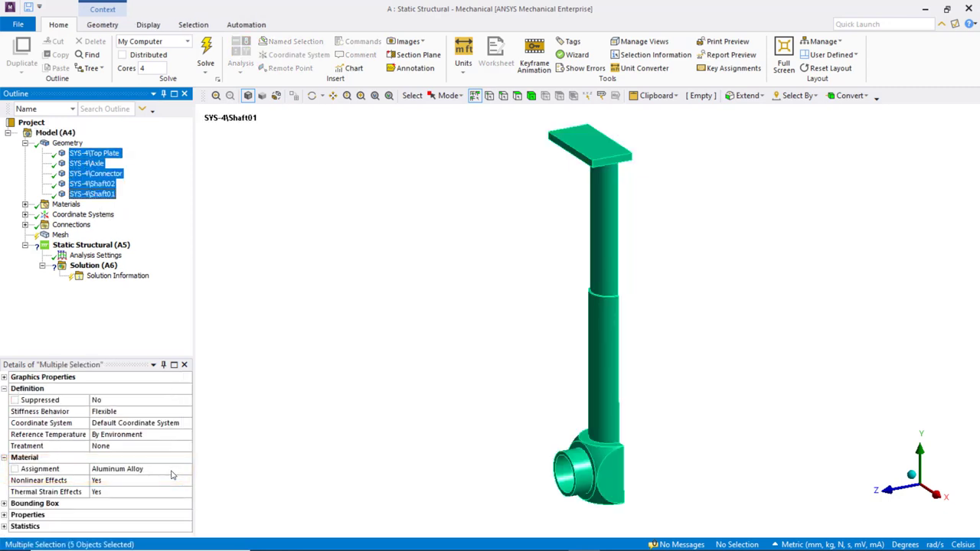
pyautogui.click(253, 248)
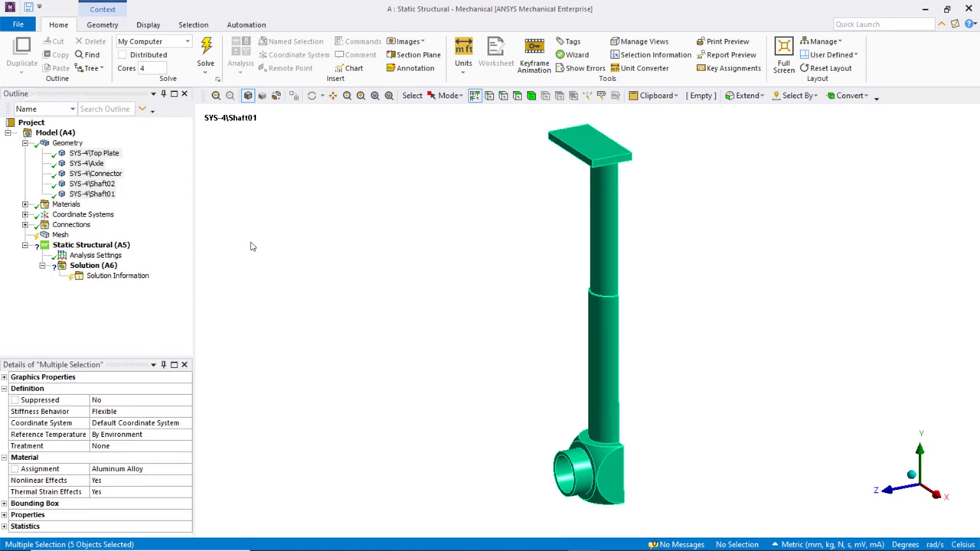
pyautogui.click(25, 144)
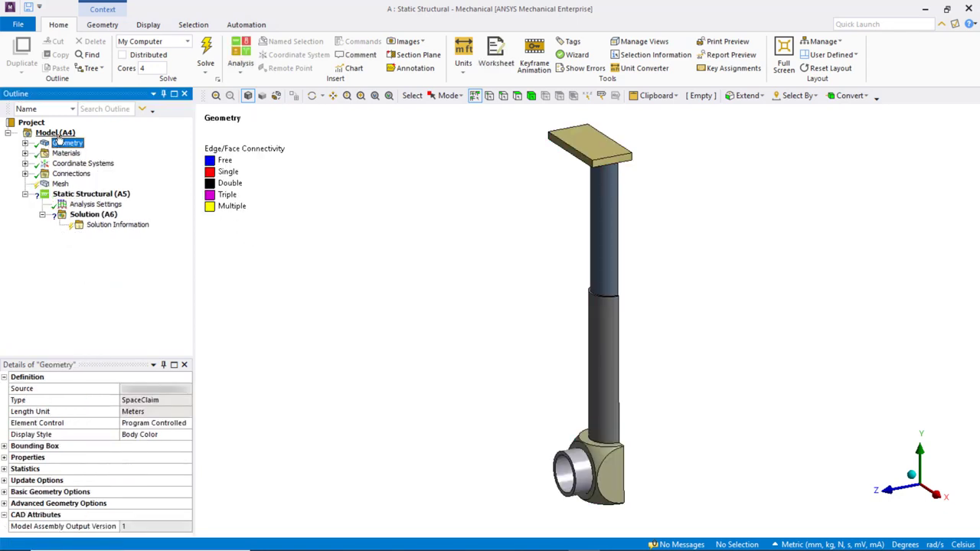
# - Add a Symmetry object to the model and insert a Symmetry Region in it
pyautogui.click(59, 137)
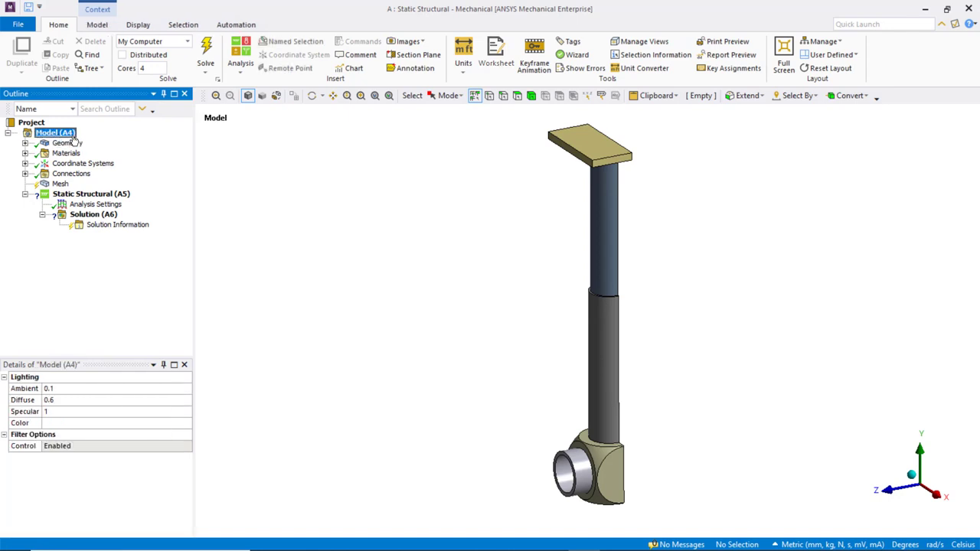
pyautogui.rightClick(62, 135)
pyautogui.moveTo(105, 148)
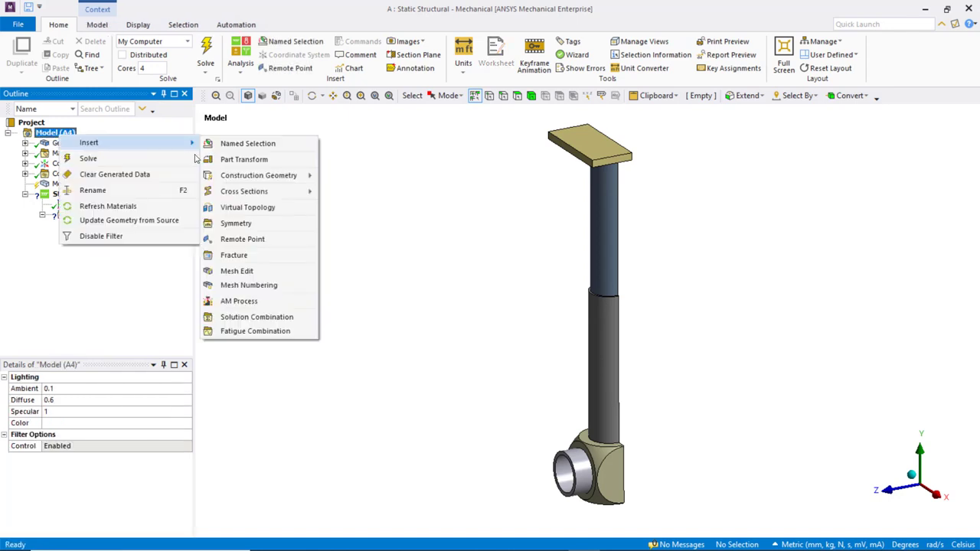
pyautogui.click(238, 223)
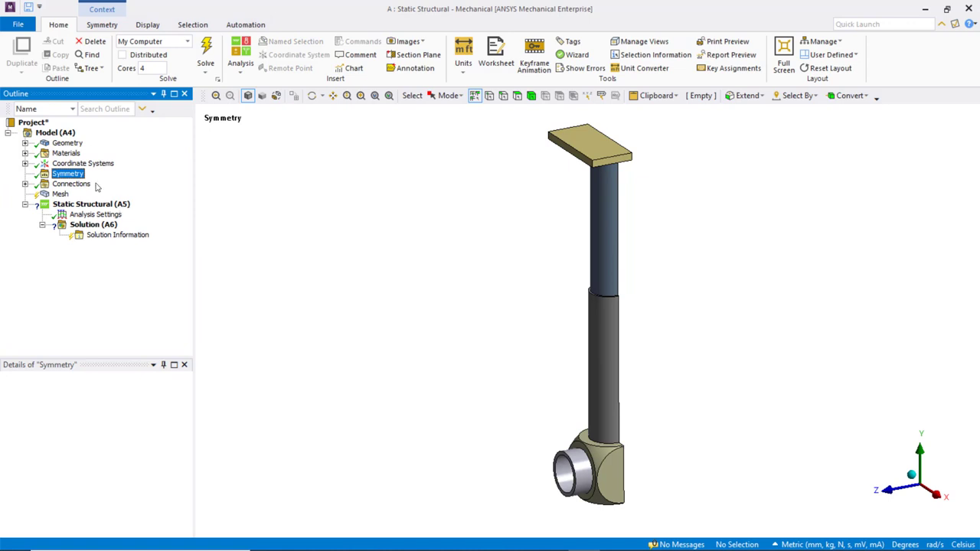
pyautogui.rightClick(71, 175)
pyautogui.moveTo(101, 179)
pyautogui.click(170, 182)
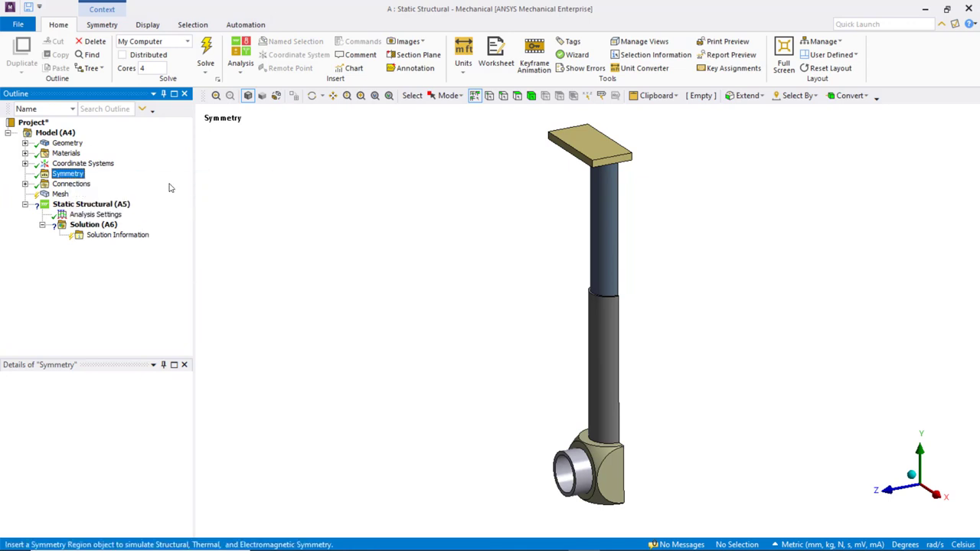
# - Scope the symmetry region to all seven faces on the model's cut plane, box-selecting them in wireframe display
pyautogui.click(129, 402)
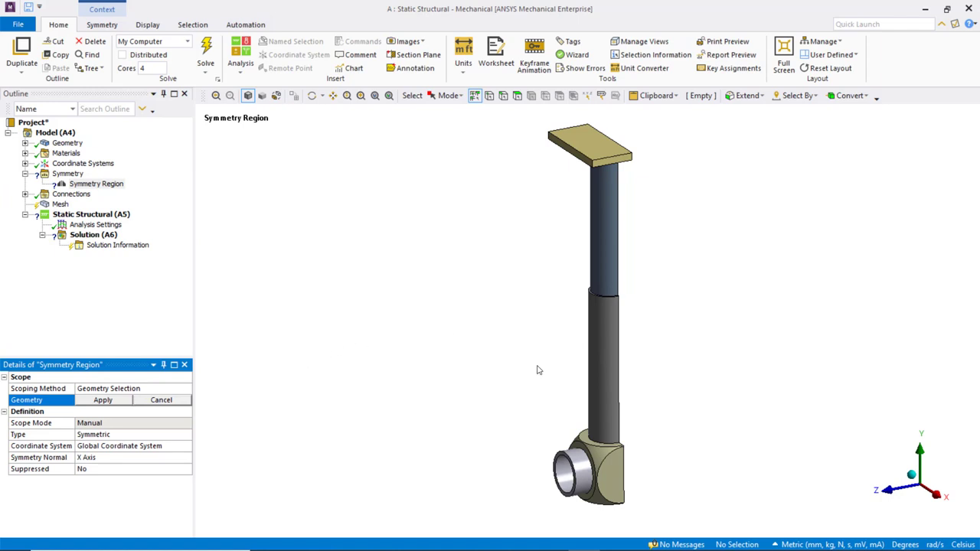
pyautogui.click(920, 451)
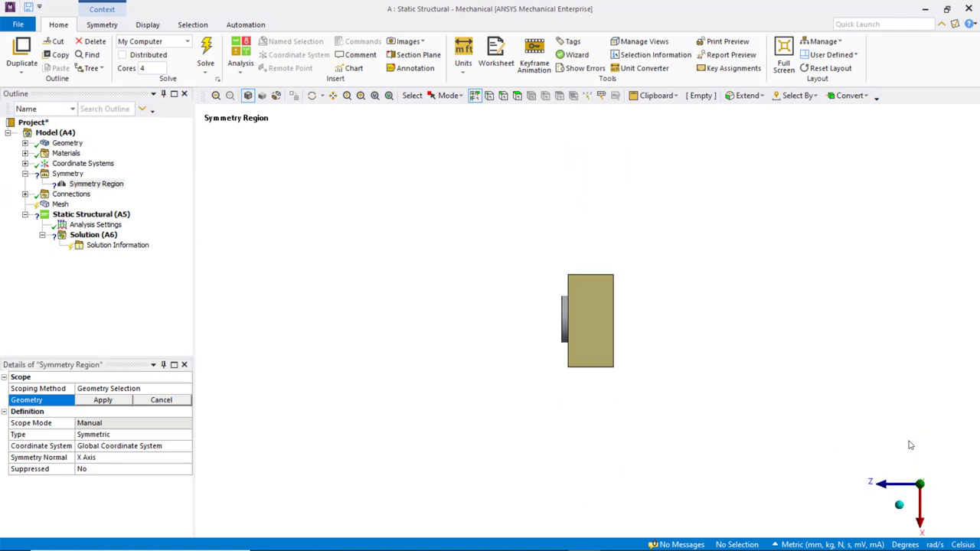
pyautogui.click(147, 25)
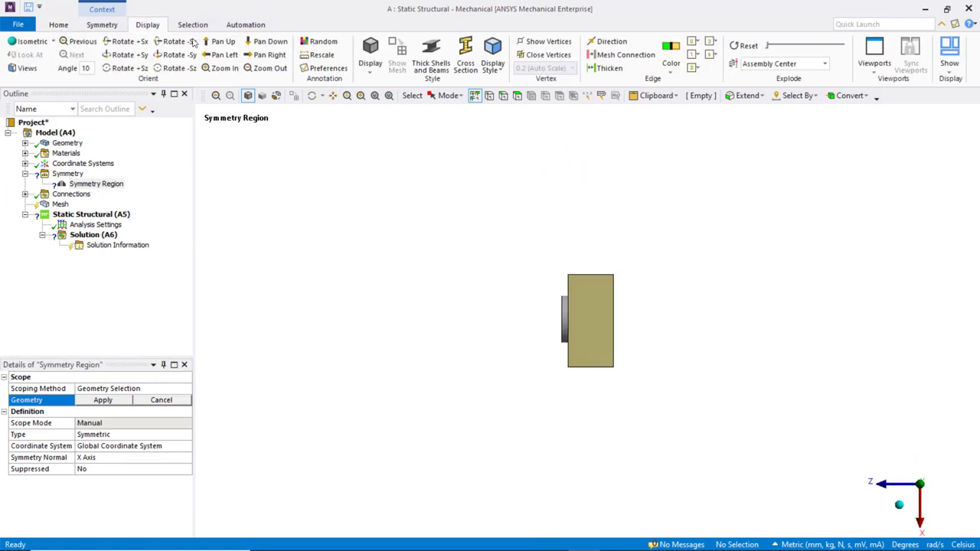
pyautogui.click(369, 66)
pyautogui.click(386, 111)
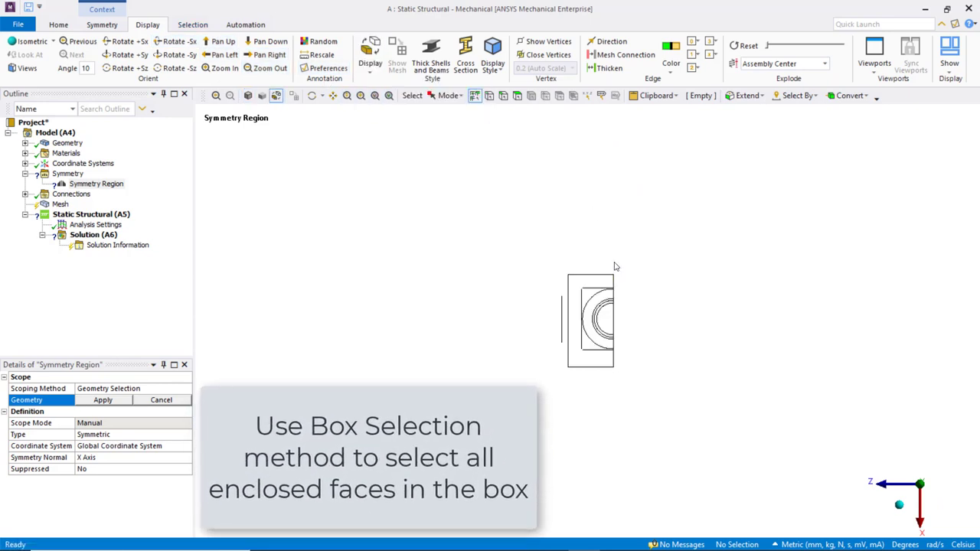
pyautogui.hotkey('ctrl', 'f')
pyautogui.moveTo(612, 267); pyautogui.dragTo(666, 383)
pyautogui.moveTo(672, 311); pyautogui.dragTo(614, 184, button='middle')
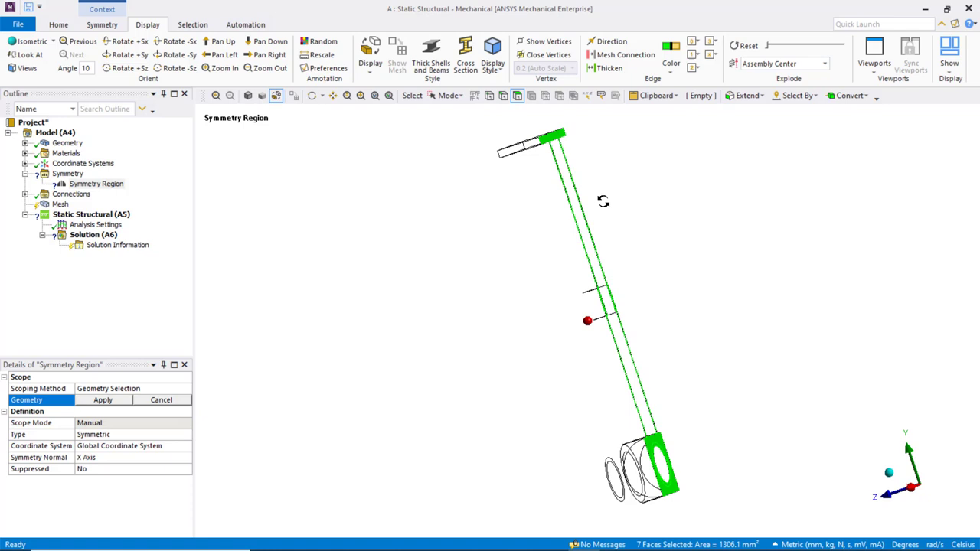
pyautogui.click(102, 400)
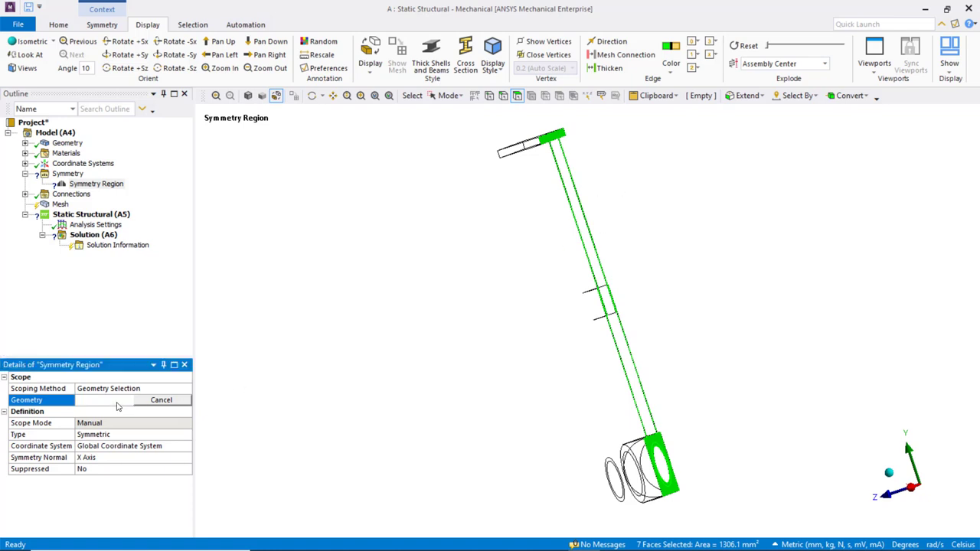
# - Set the region's symmetry normal to Z Axis and return the model to shaded display
pyautogui.click(131, 457)
pyautogui.click(186, 457)
pyautogui.click(171, 485)
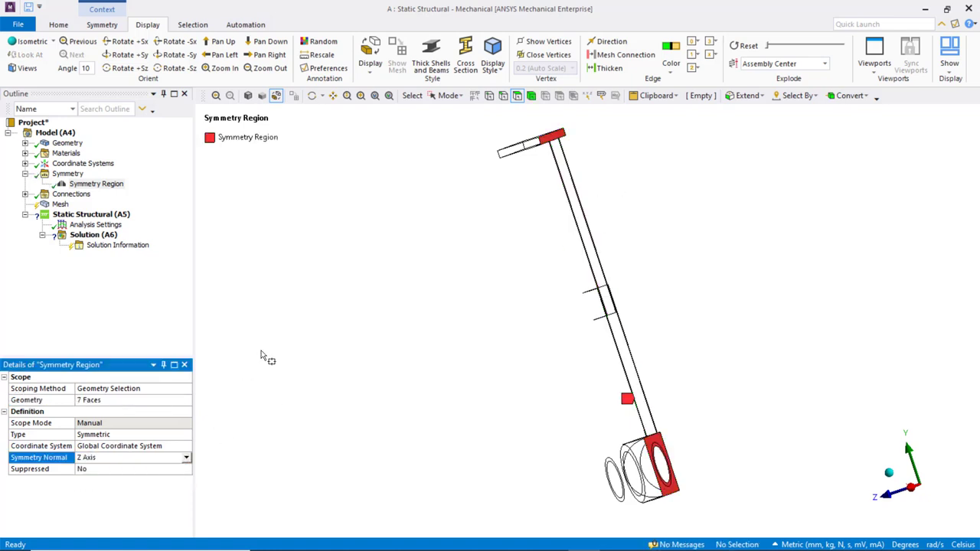
pyautogui.click(370, 61)
pyautogui.click(406, 99)
pyautogui.moveTo(306, 268)
pyautogui.mouseDown(button='middle')
pyautogui.moveTo(328, 306)
pyautogui.moveTo(402, 322)
pyautogui.mouseUp(button='middle')
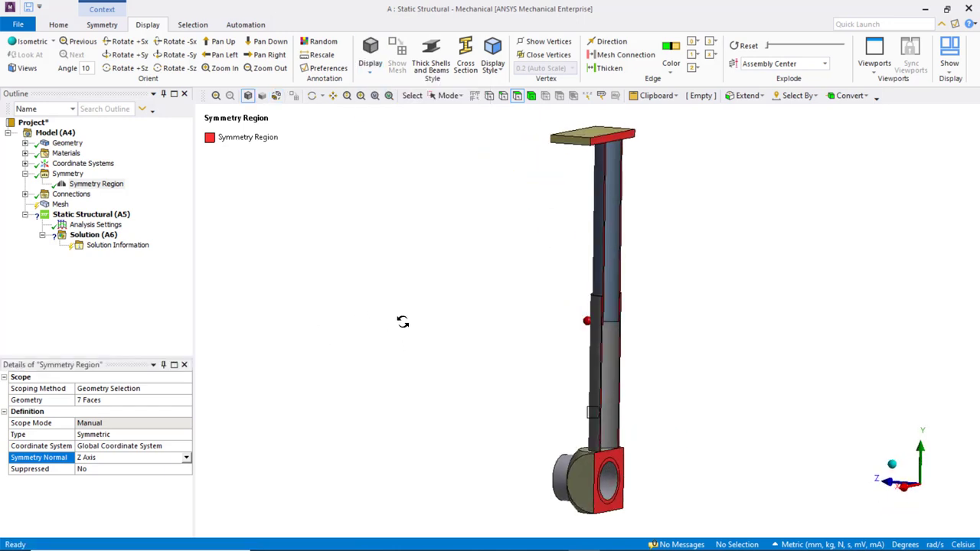
# - Review the contact and target bodies of the four automatically generated contact regions
pyautogui.click(25, 175)
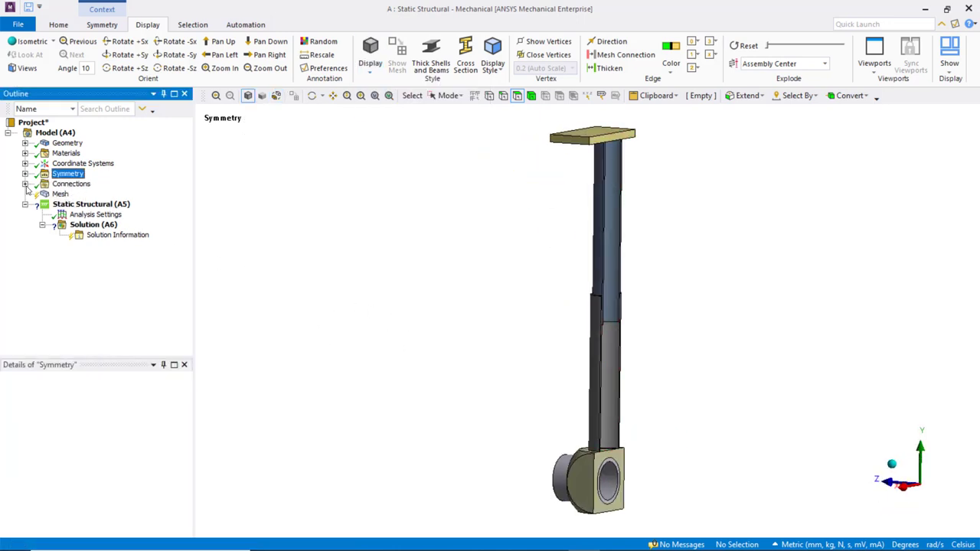
pyautogui.click(26, 183)
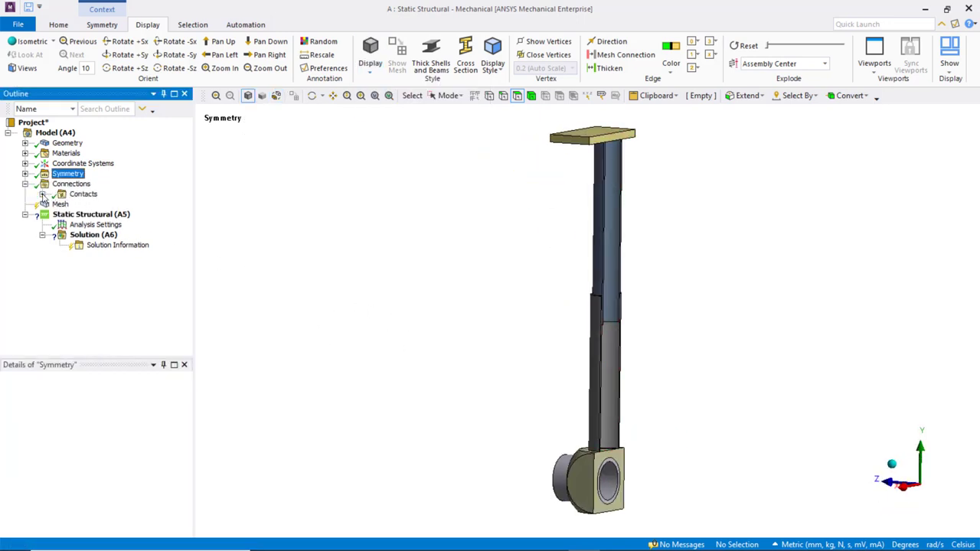
pyautogui.click(42, 195)
pyautogui.click(107, 205)
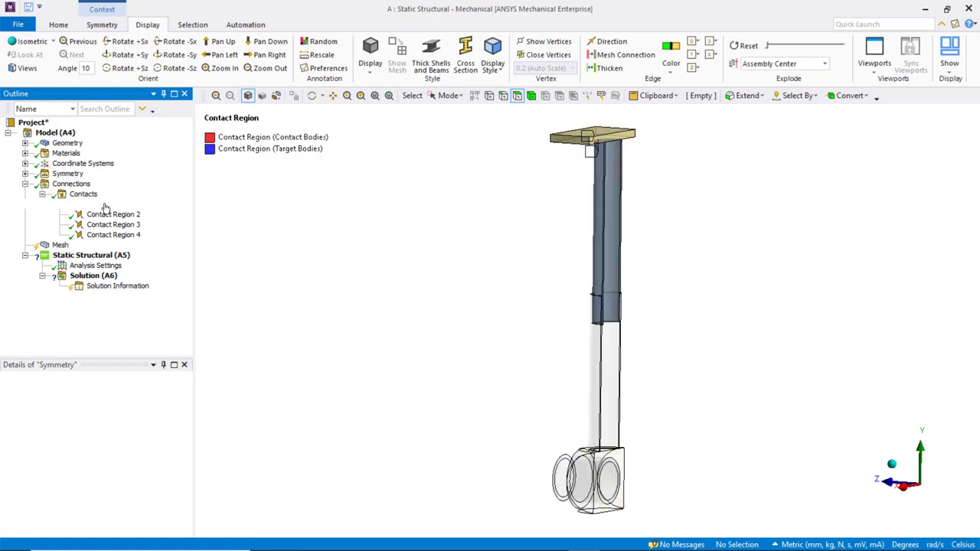
pyautogui.click(112, 215)
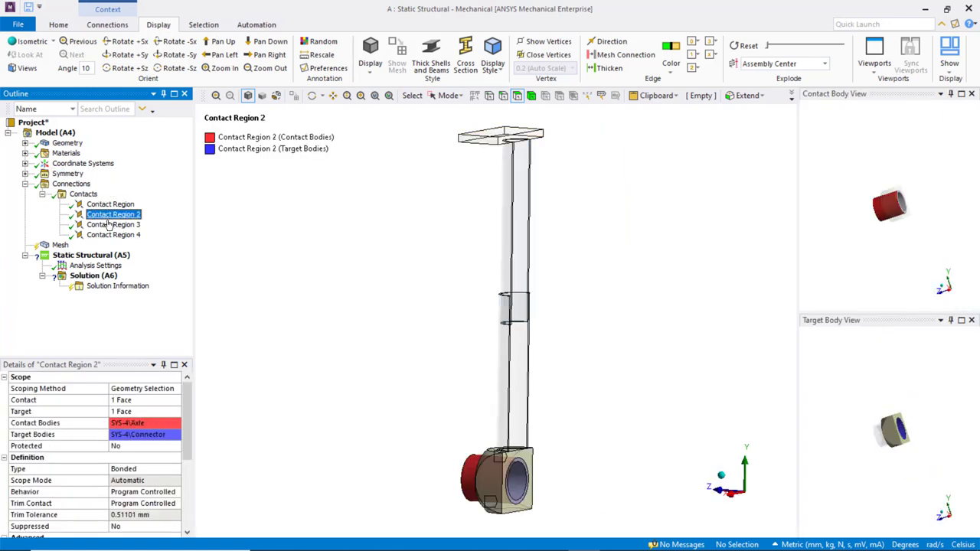
pyautogui.click(112, 225)
pyautogui.click(111, 235)
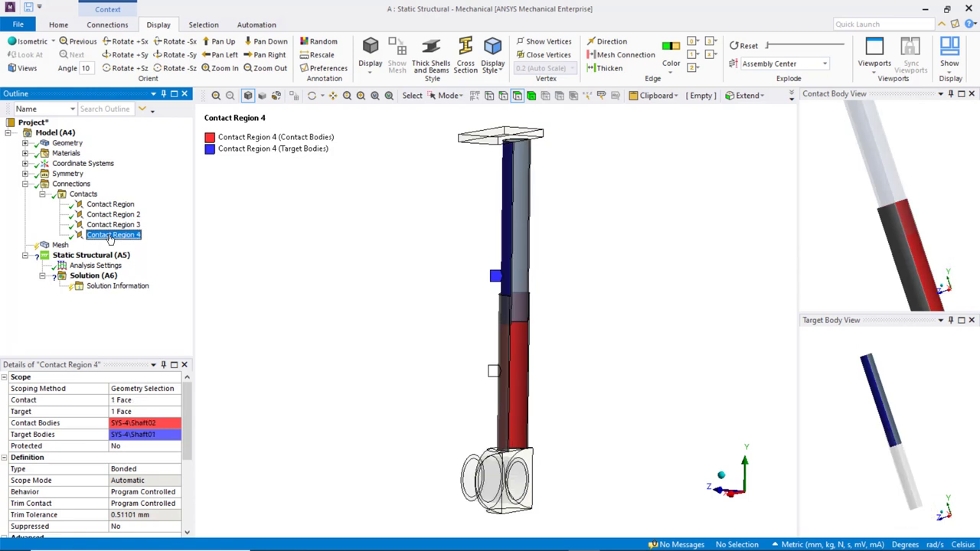
pyautogui.click(42, 195)
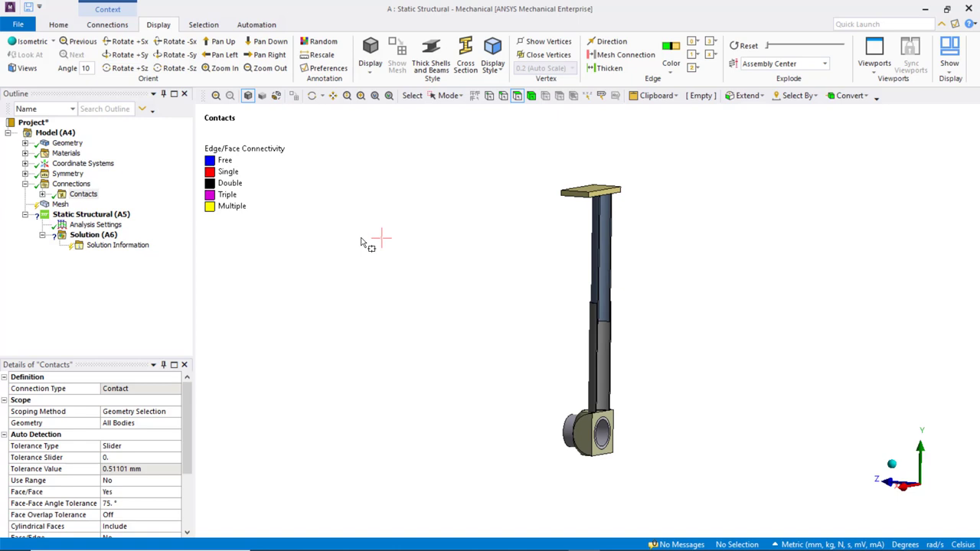
# - Insert a spring under Connections
pyautogui.rightClick(77, 185)
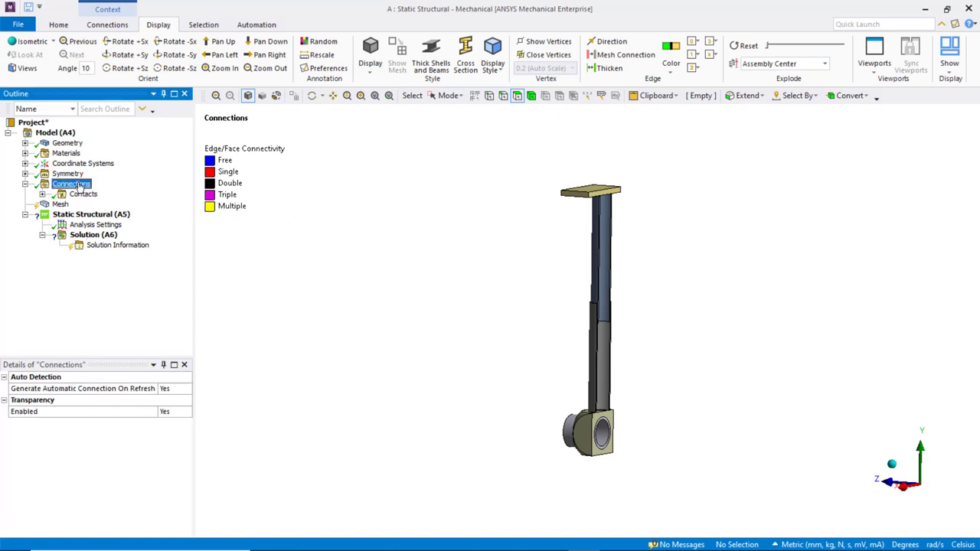
pyautogui.moveTo(111, 193)
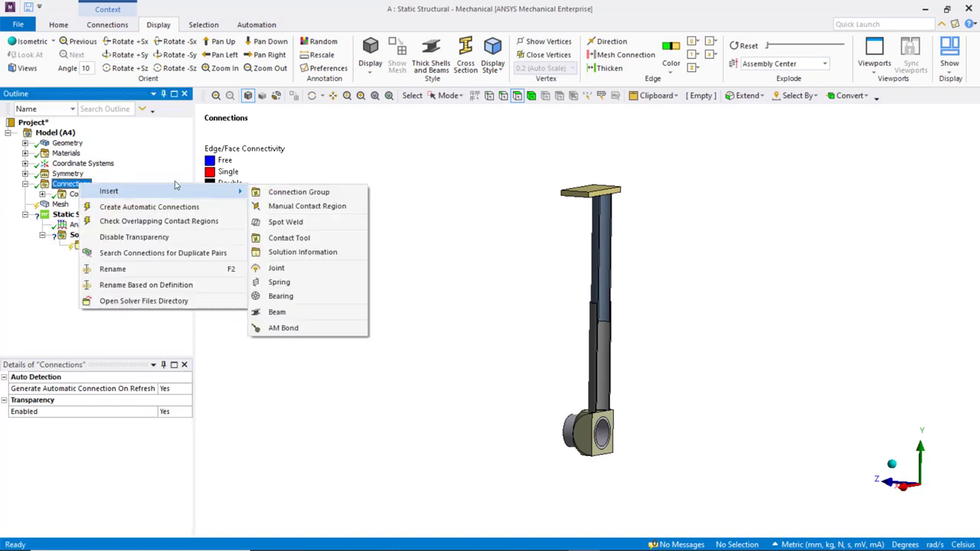
pyautogui.click(280, 283)
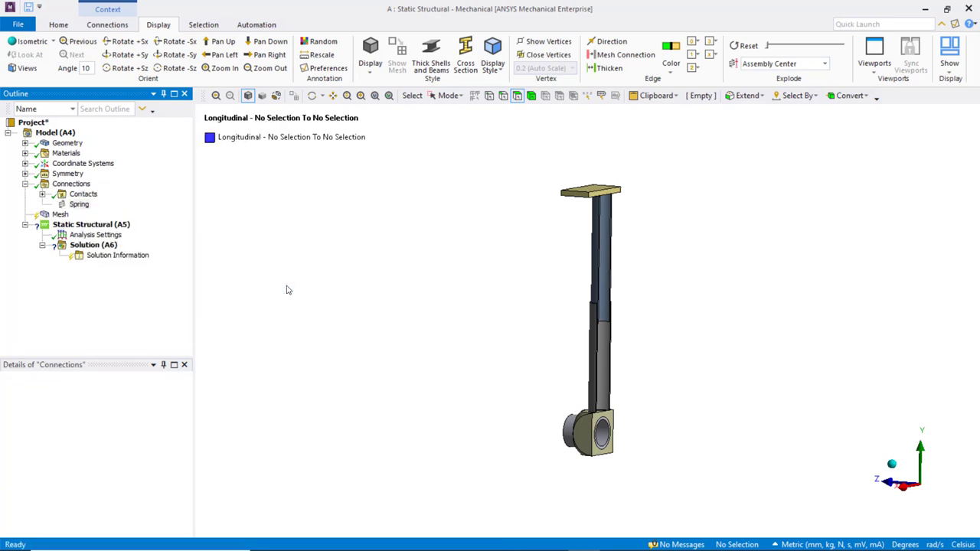
# - Scope the spring's reference side to the ring-shaped face on the connector at the base of the lower shaft
pyautogui.moveTo(188, 401); pyautogui.dragTo(195, 446)
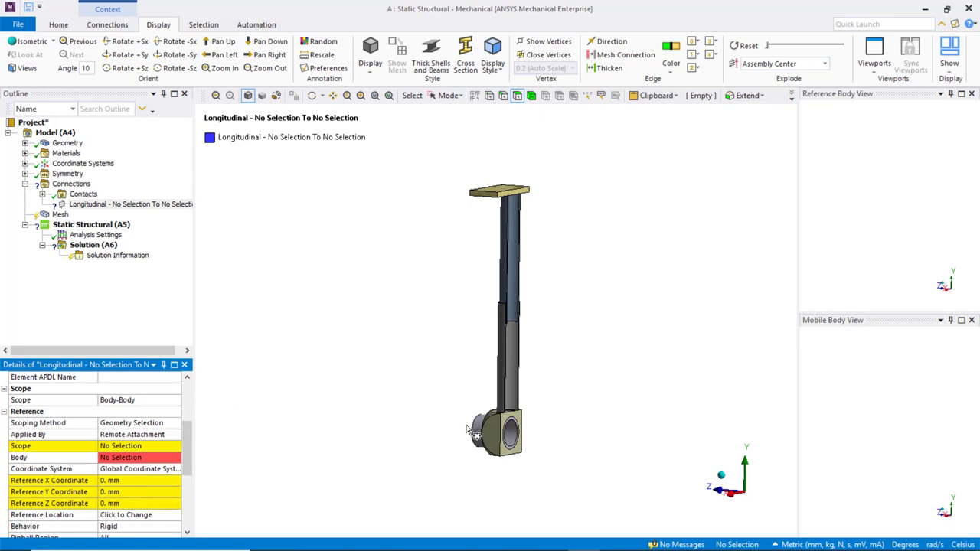
pyautogui.moveTo(469, 430)
pyautogui.mouseDown(button='middle')
pyautogui.moveTo(416, 406)
pyautogui.moveTo(383, 420)
pyautogui.moveTo(400, 442)
pyautogui.mouseUp(button='middle')
pyautogui.moveTo(453, 370); pyautogui.dragTo(555, 461)
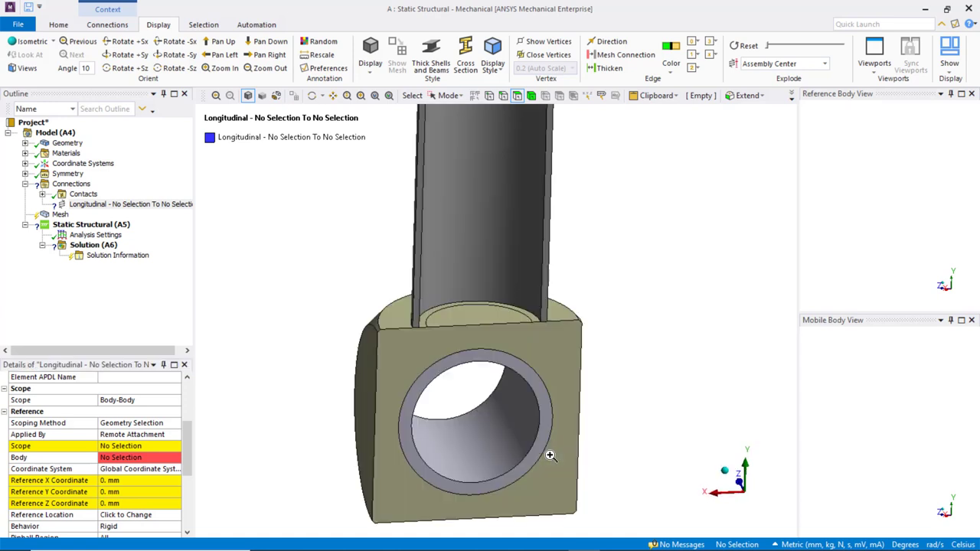
pyautogui.moveTo(555, 462); pyautogui.dragTo(464, 394, button='middle')
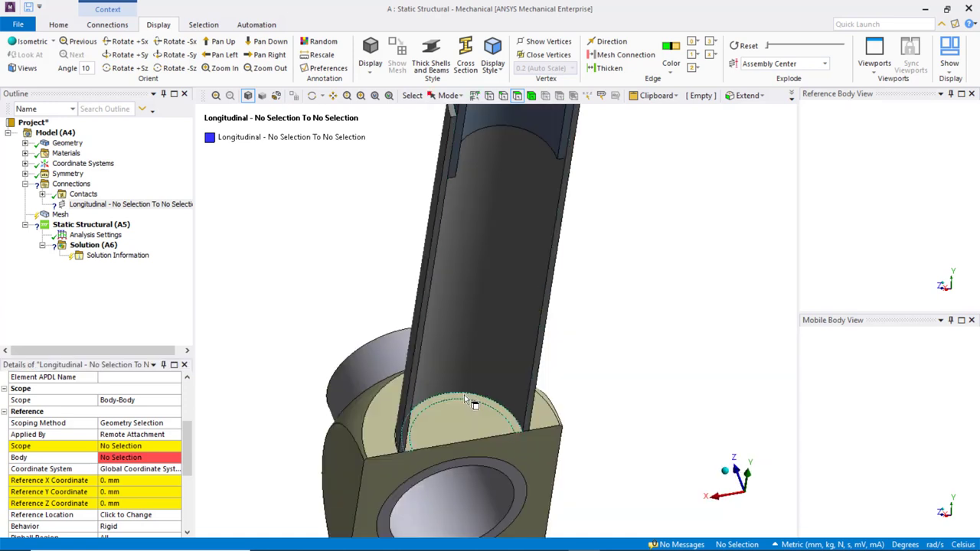
pyautogui.click(464, 395)
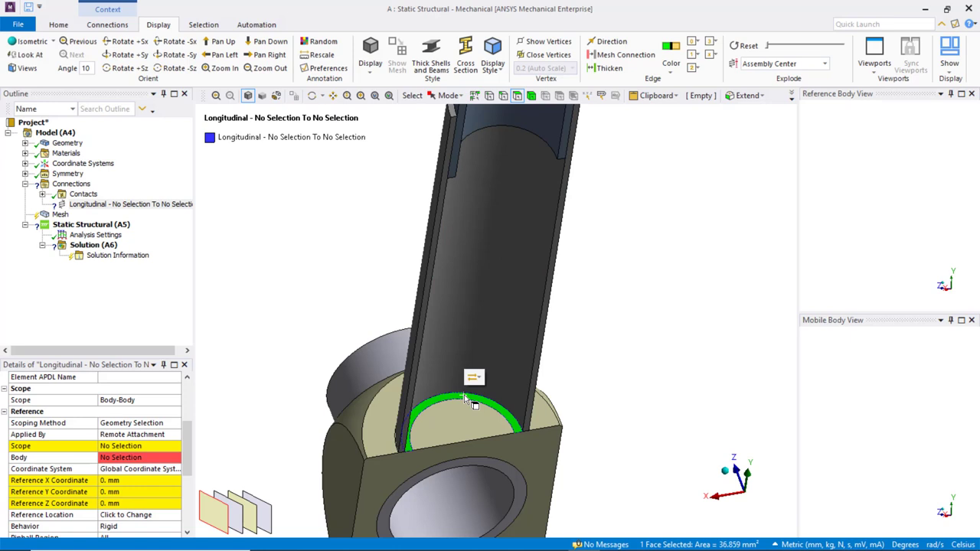
pyautogui.click(123, 446)
pyautogui.click(119, 446)
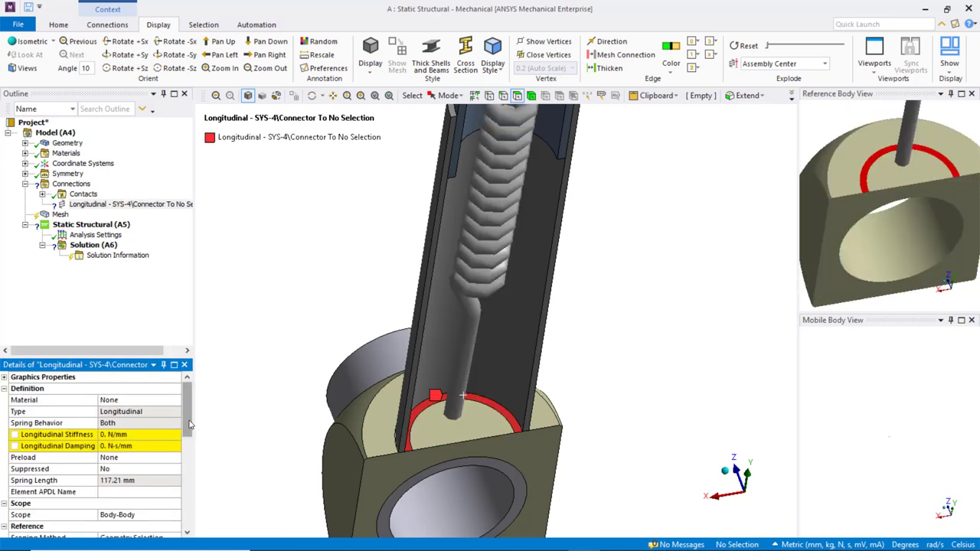
# - Scope the spring's mobile side to the lower end face of Shaft01, inside the outer shaft
pyautogui.moveTo(188, 425); pyautogui.dragTo(189, 505)
pyautogui.click(131, 457)
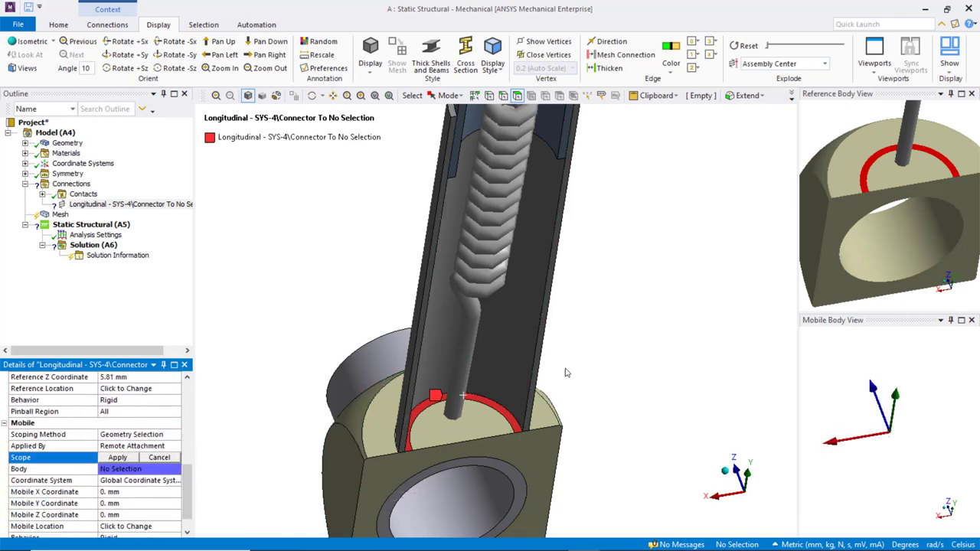
pyautogui.moveTo(616, 354); pyautogui.dragTo(641, 431, button='middle')
pyautogui.click(502, 323)
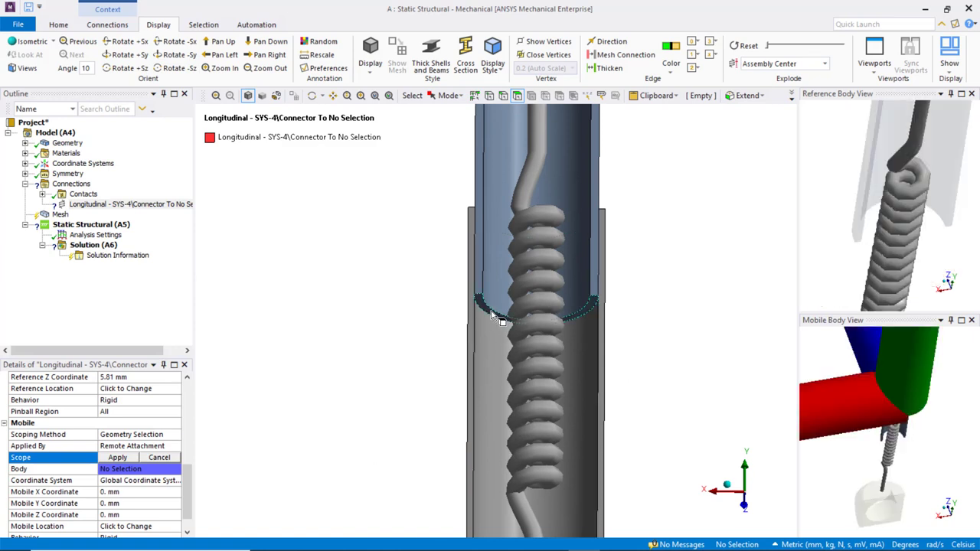
pyautogui.click(111, 460)
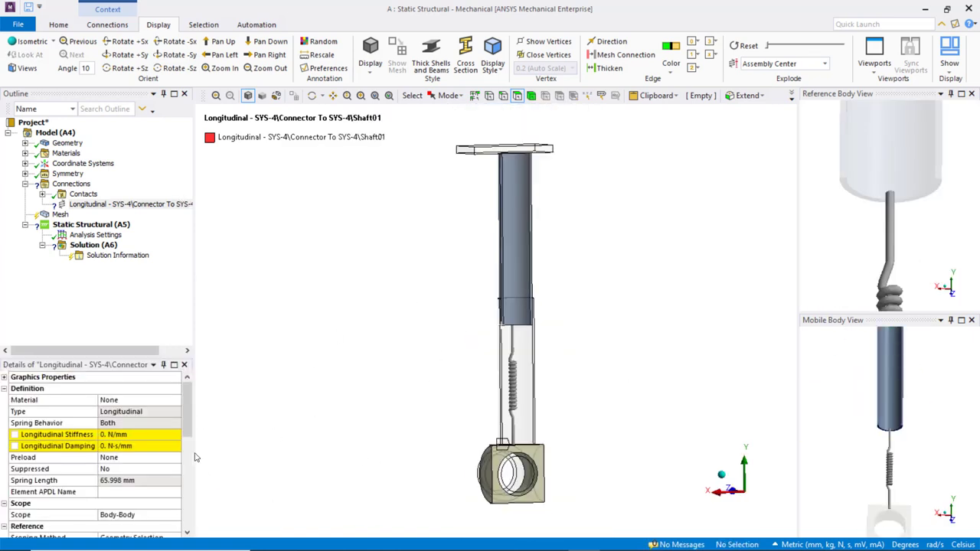
# - Set the spring's longitudinal stiffness to 6000 N/mm
pyautogui.click(162, 435)
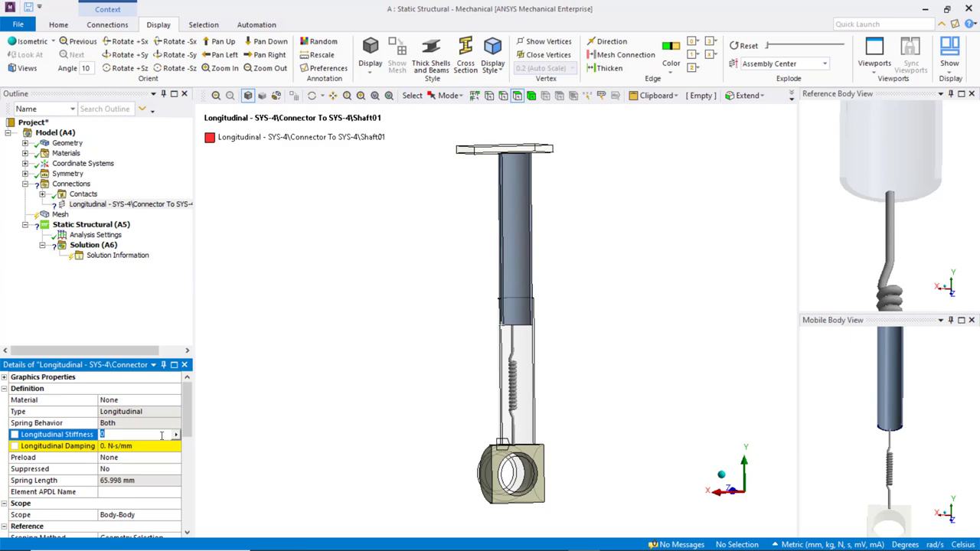
pyautogui.press('Return')
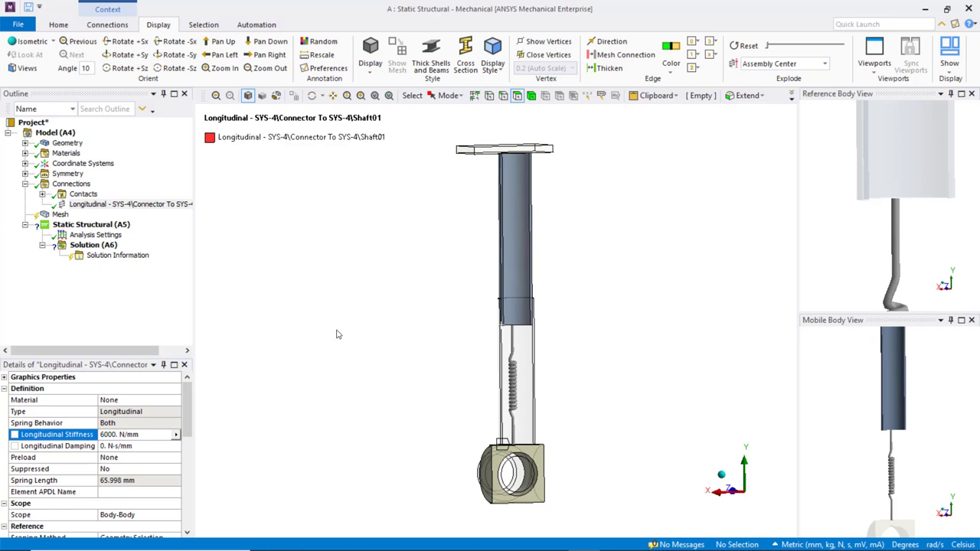
pyautogui.moveTo(339, 265); pyautogui.dragTo(507, 277, button='middle')
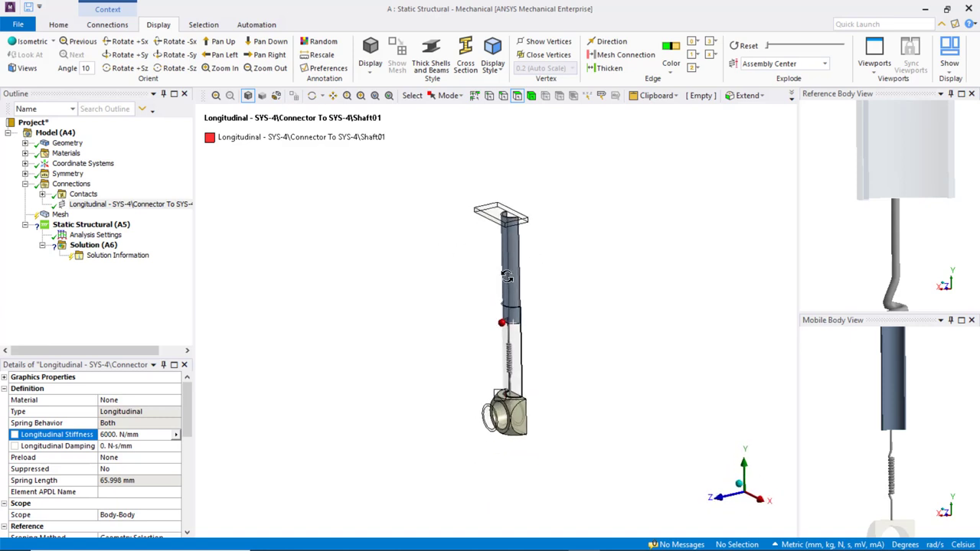
# - Change the contact between Shaft02 and Shaft01 (Contact Region 4) to No Separation
pyautogui.moveTo(433, 174); pyautogui.dragTo(599, 476, button='right')
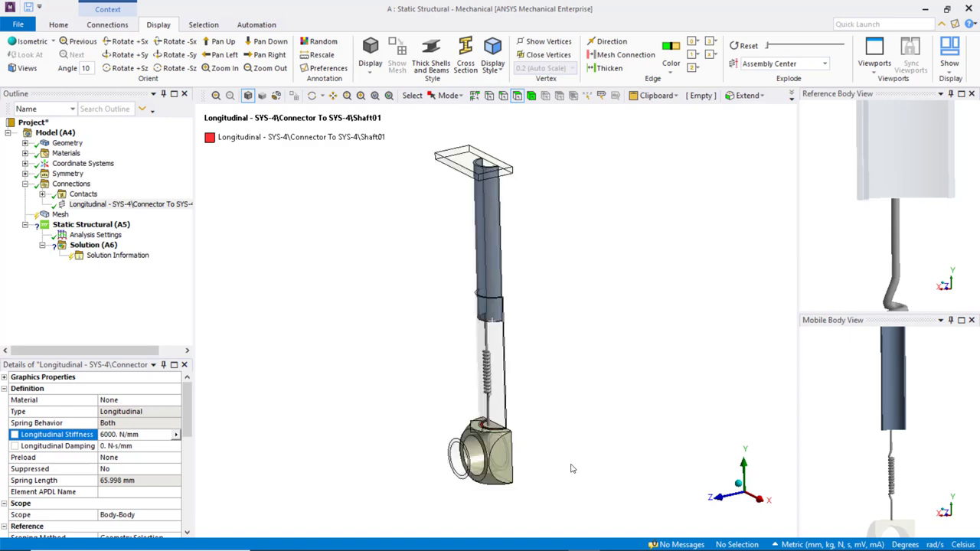
pyautogui.click(42, 194)
pyautogui.click(112, 235)
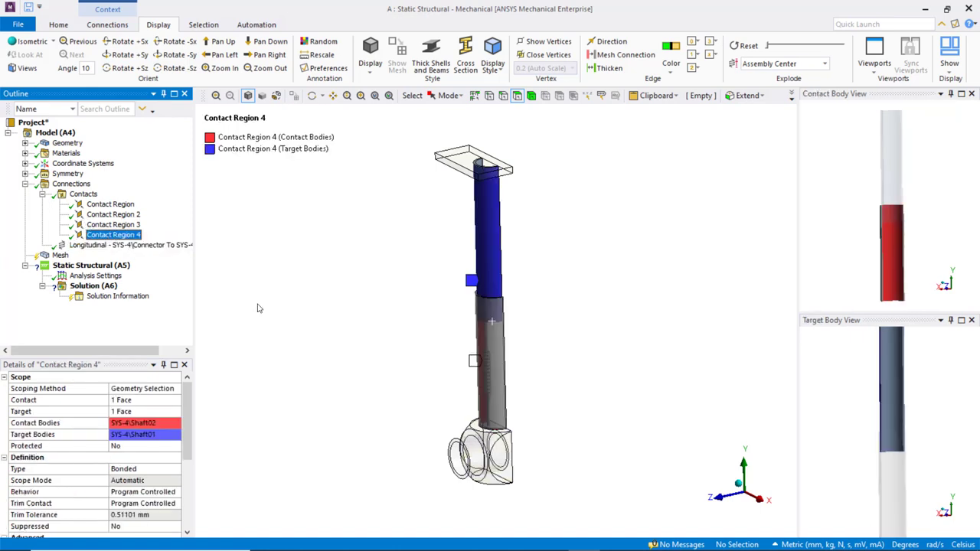
pyautogui.click(175, 470)
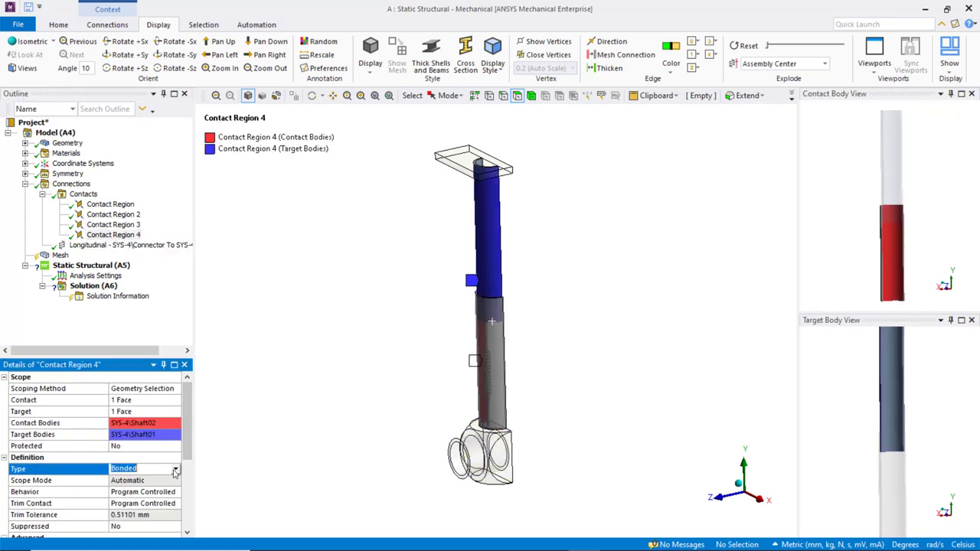
pyautogui.click(175, 469)
pyautogui.click(162, 488)
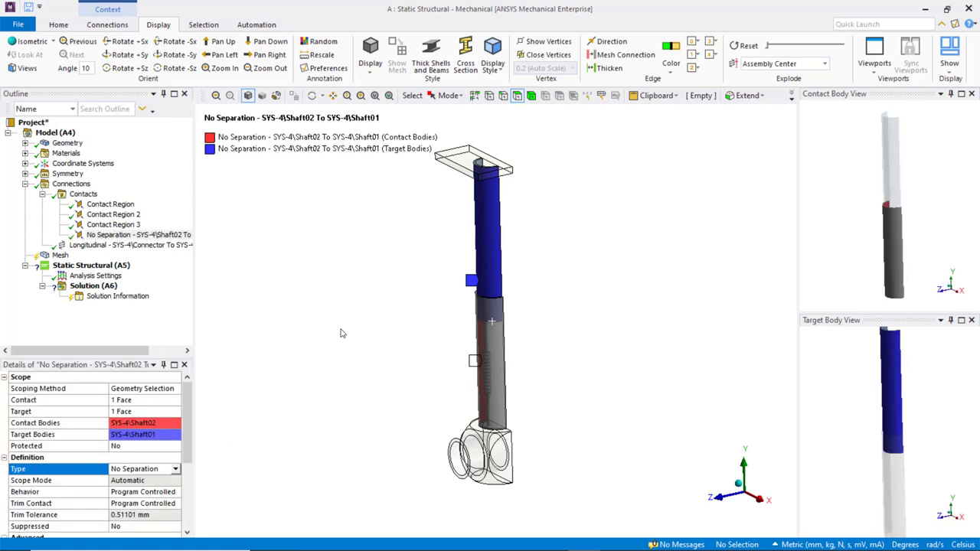
# - Insert a joint under Connections and set its type to Bushing
pyautogui.scroll(-2, 342, 333)
pyautogui.moveTo(375, 357)
pyautogui.mouseDown(button='middle')
pyautogui.moveTo(345, 332)
pyautogui.moveTo(280, 306)
pyautogui.moveTo(258, 350)
pyautogui.moveTo(204, 334)
pyautogui.moveTo(229, 324)
pyautogui.moveTo(326, 323)
pyautogui.moveTo(396, 342)
pyautogui.moveTo(383, 341)
pyautogui.mouseUp(button='middle')
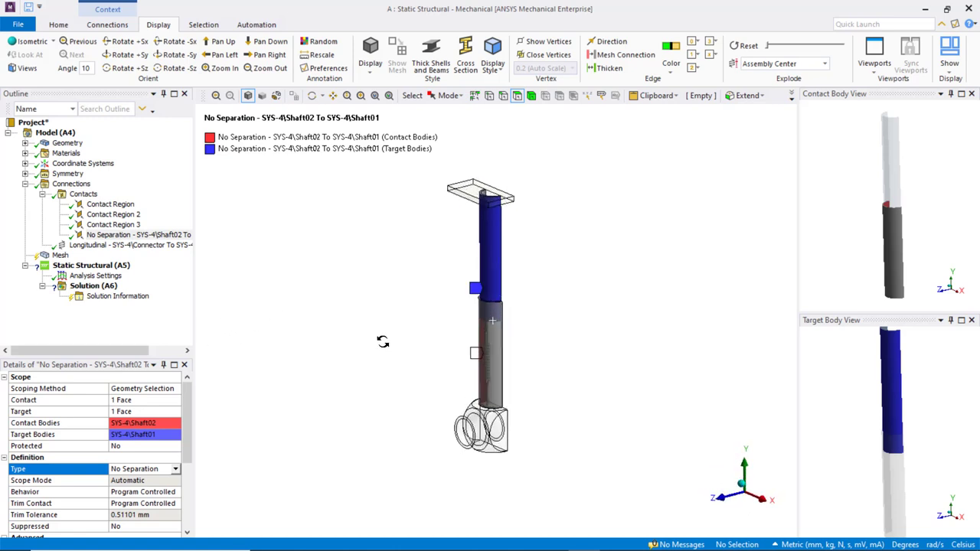
pyautogui.click(26, 185)
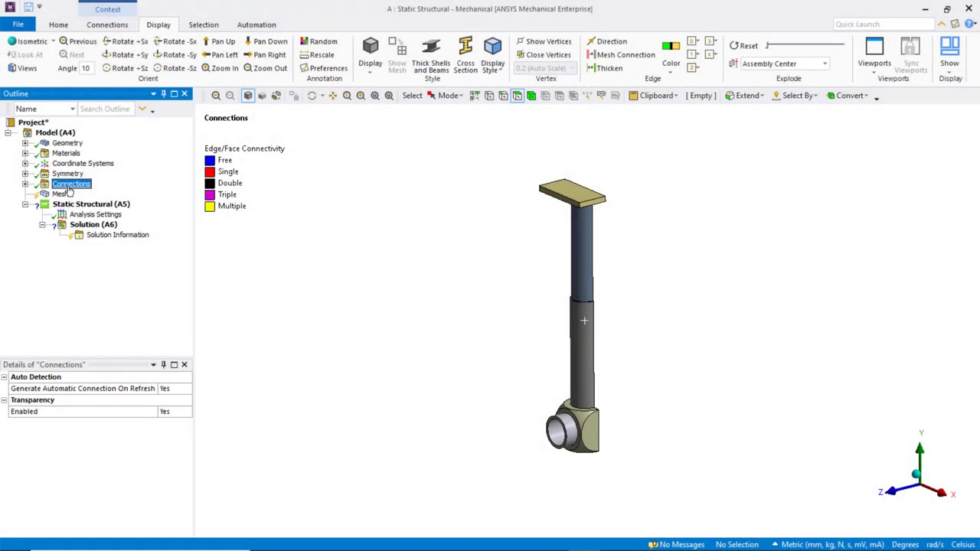
pyautogui.rightClick(69, 190)
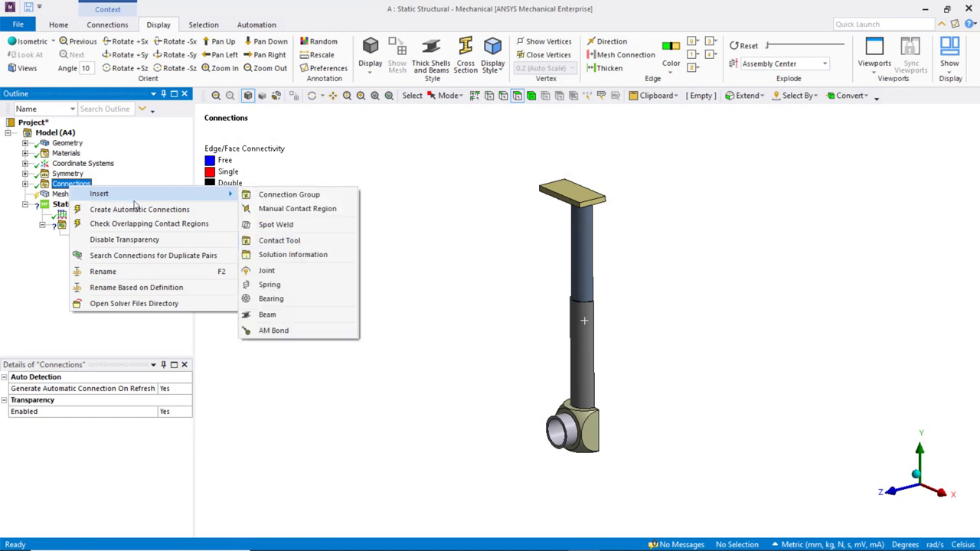
pyautogui.click(265, 271)
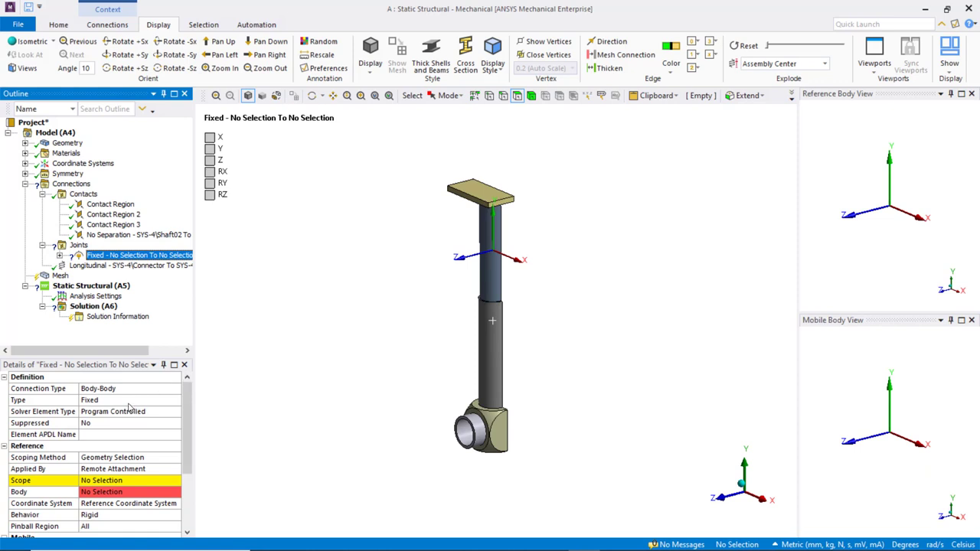
pyautogui.click(157, 404)
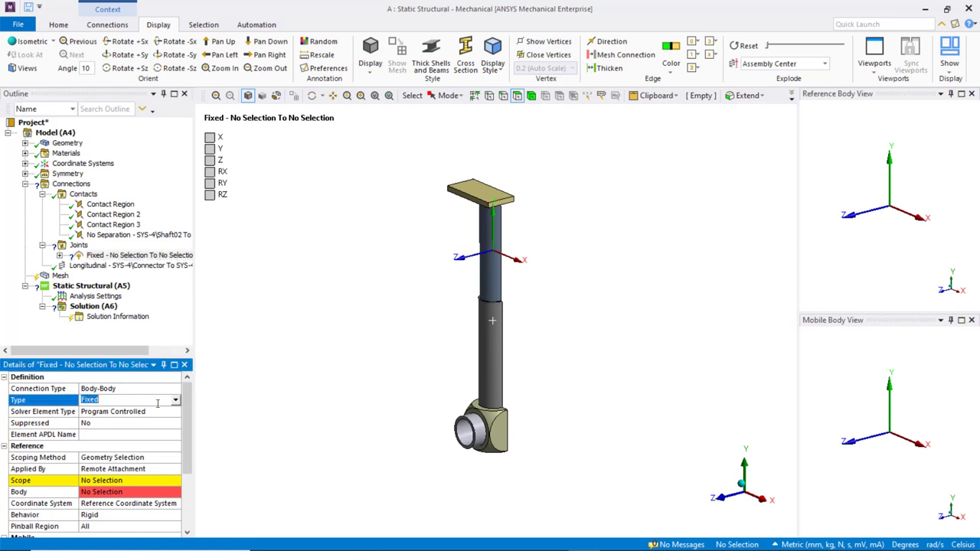
pyautogui.click(175, 400)
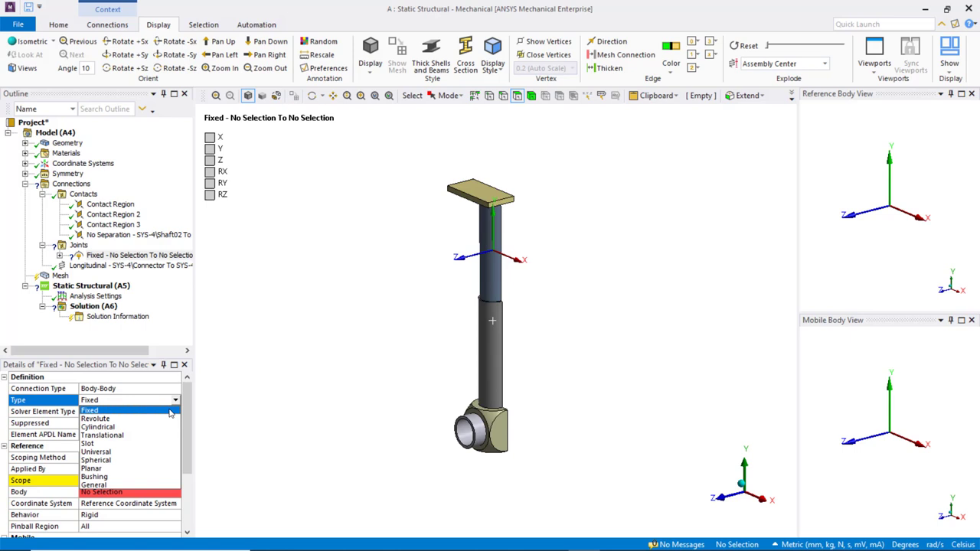
pyautogui.click(169, 477)
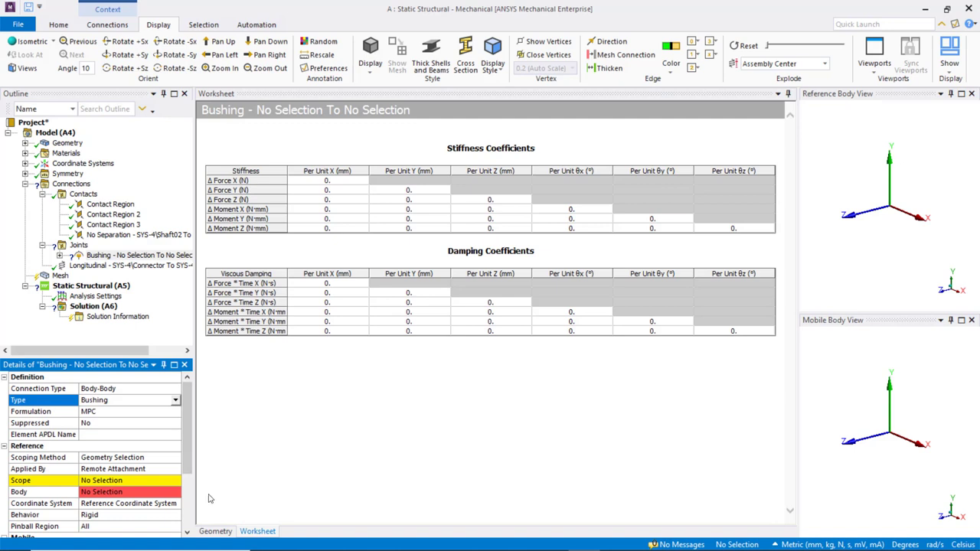
# - Set the bushing joint's connection type to Body-Ground, with the geometry shown again
pyautogui.click(215, 531)
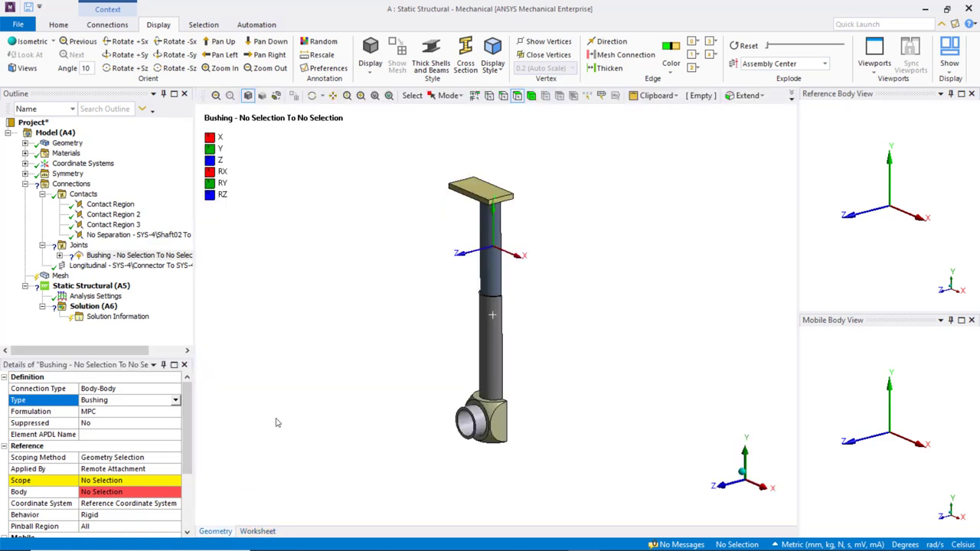
pyautogui.moveTo(193, 420)
pyautogui.mouseDown()
pyautogui.moveTo(192, 473)
pyautogui.moveTo(192, 433)
pyautogui.mouseUp()
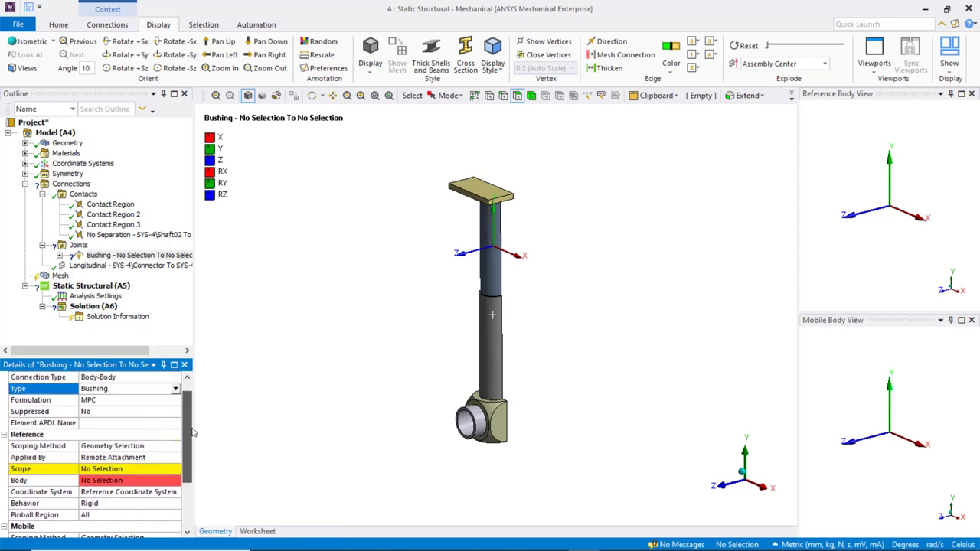
pyautogui.click(175, 377)
pyautogui.click(175, 377)
pyautogui.click(160, 397)
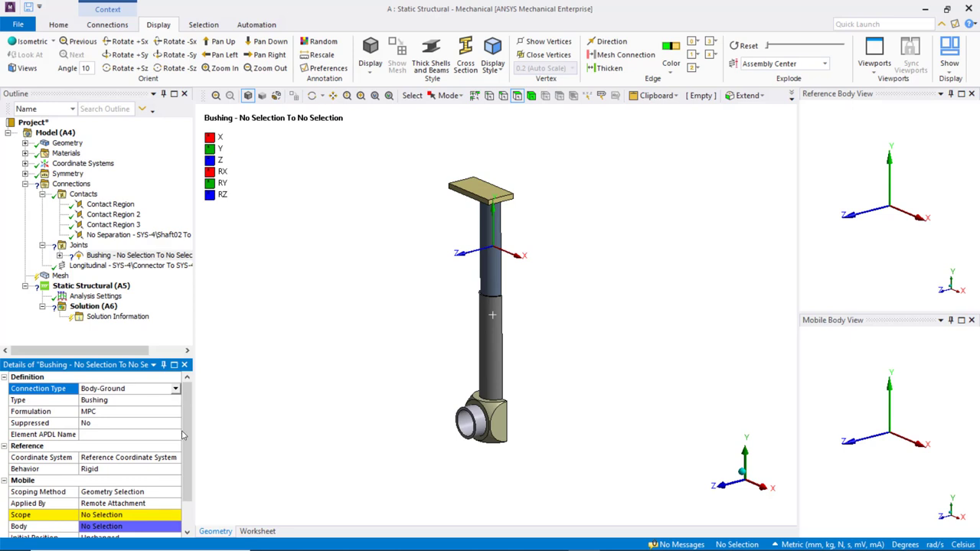
# - Scope the bushing joint's mobile side to the upper face of the Top Plate
pyautogui.moveTo(182, 435); pyautogui.dragTo(182, 465)
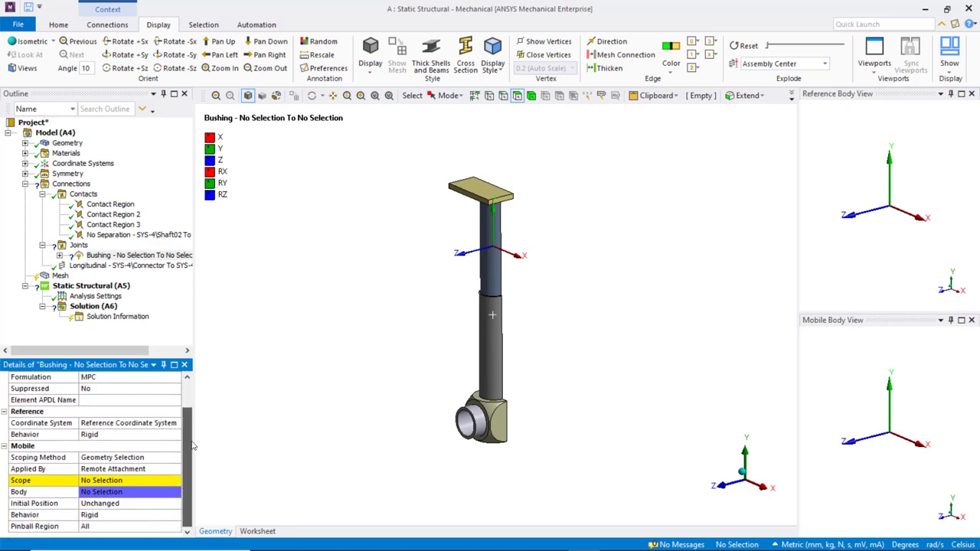
pyautogui.click(152, 481)
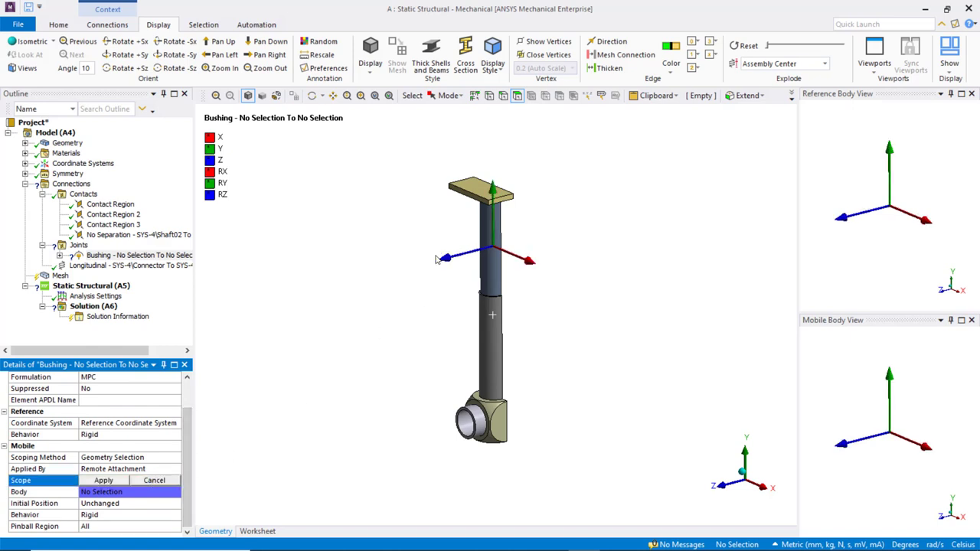
pyautogui.click(474, 188)
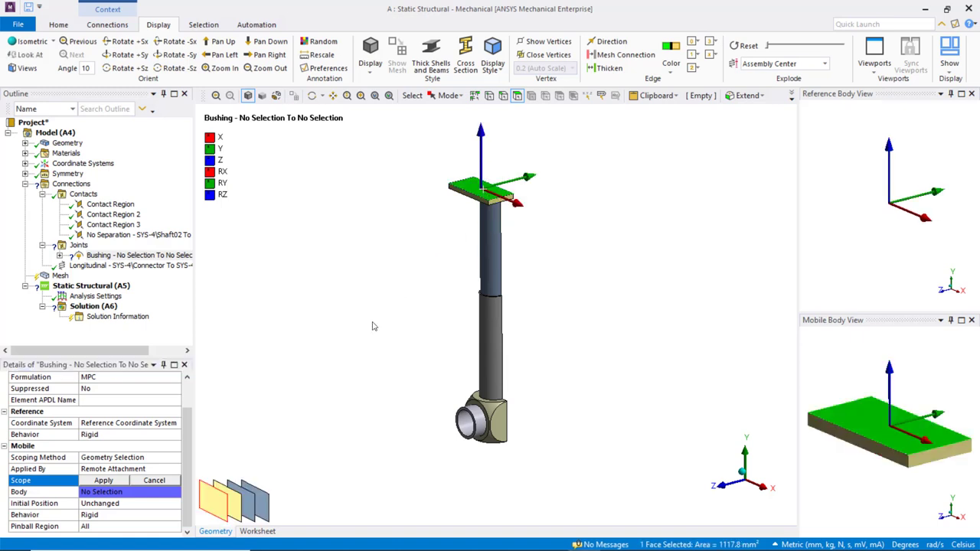
pyautogui.click(113, 484)
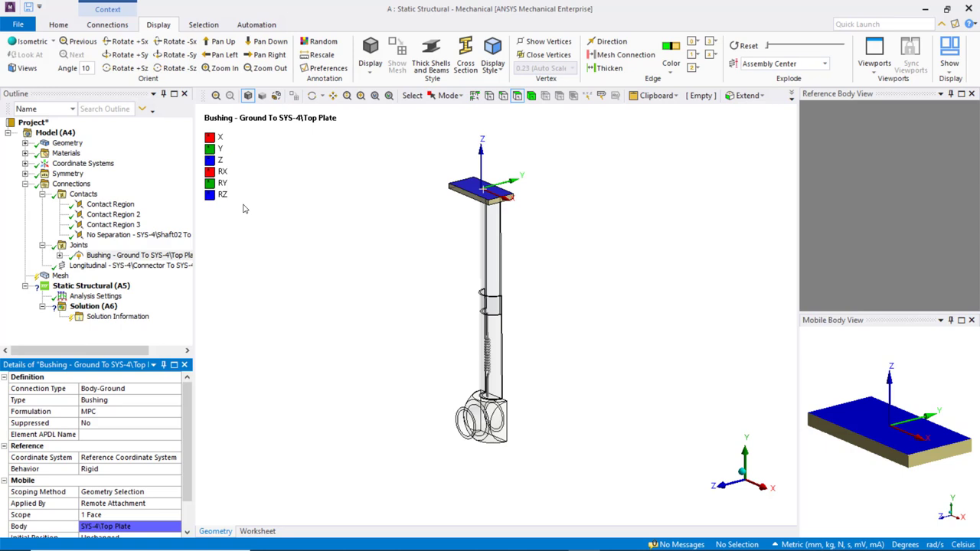
# - Set the bushing's diagonal translational stiffness coefficients to 5000 for X, 5000 for Y and 10000 for Z, in N per mm
pyautogui.click(258, 533)
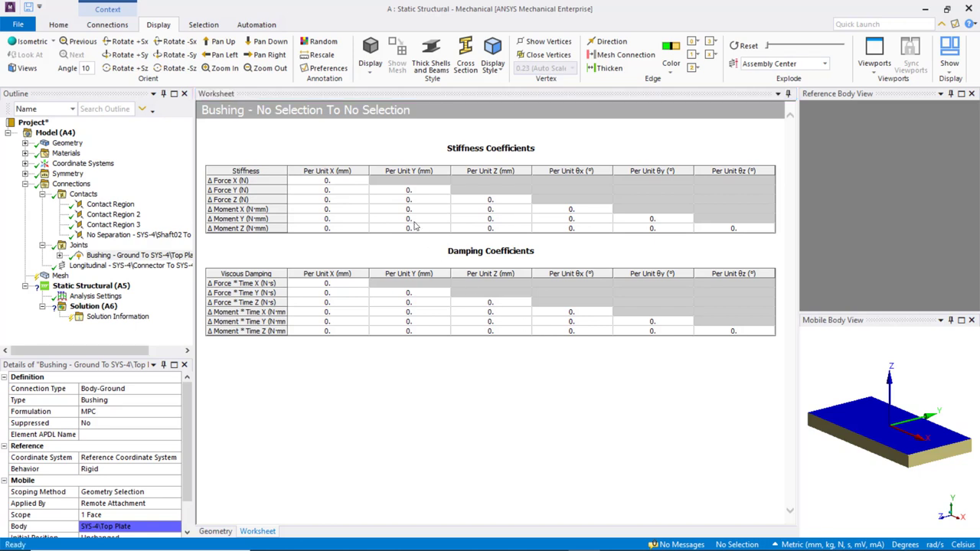
pyautogui.click(338, 183)
pyautogui.write('5')
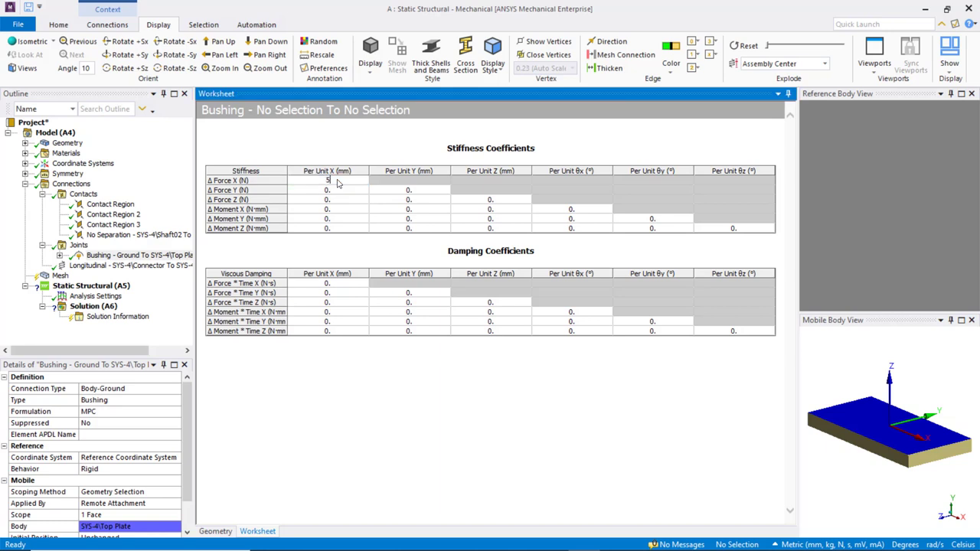
pyautogui.write('000')
pyautogui.click(412, 191)
pyautogui.write('5000')
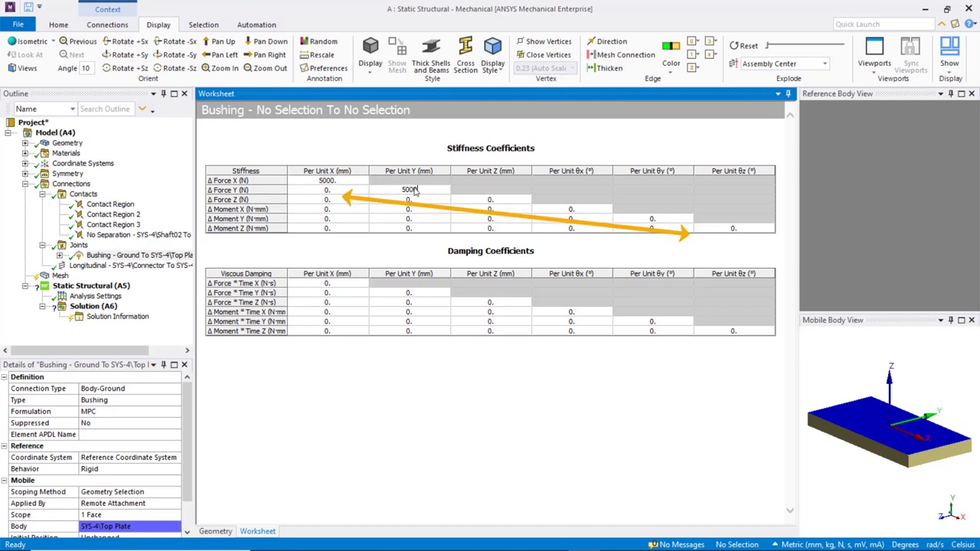
pyautogui.click(489, 200)
pyautogui.write('10000')
# - Set the bushing's diagonal rotational stiffness coefficients about X, Y and Z to 15000 N·mm per degree each
pyautogui.click(566, 210)
pyautogui.write('15000')
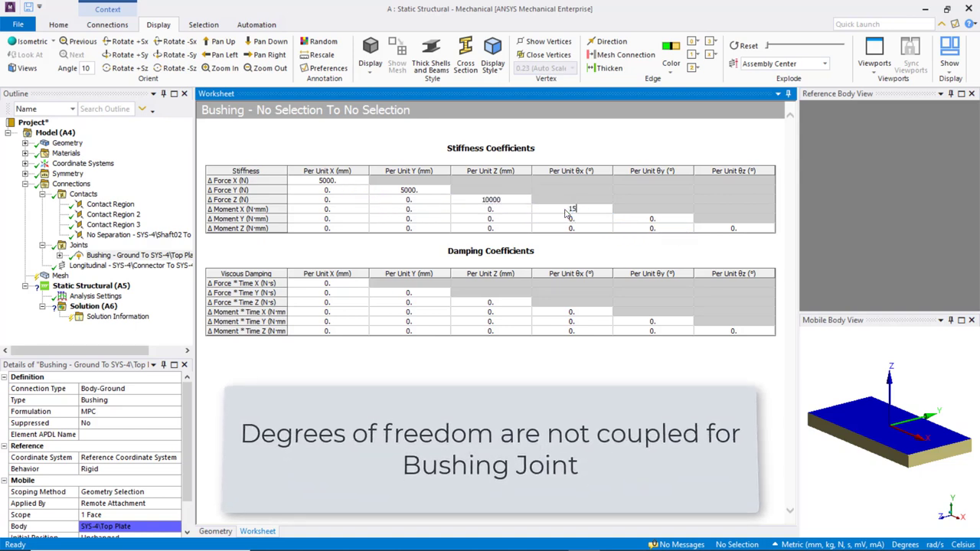
pyautogui.click(667, 221)
pyautogui.write('15000')
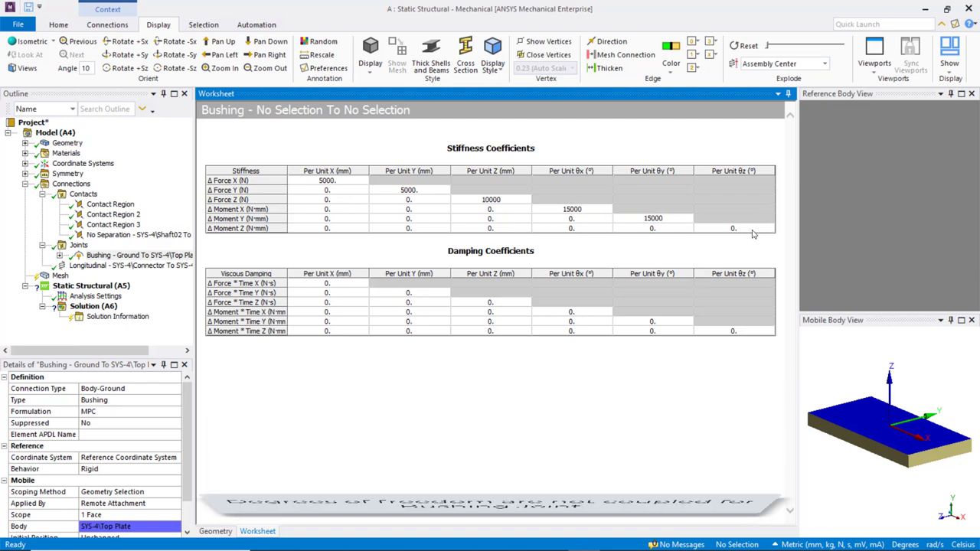
pyautogui.click(748, 229)
pyautogui.write('15')
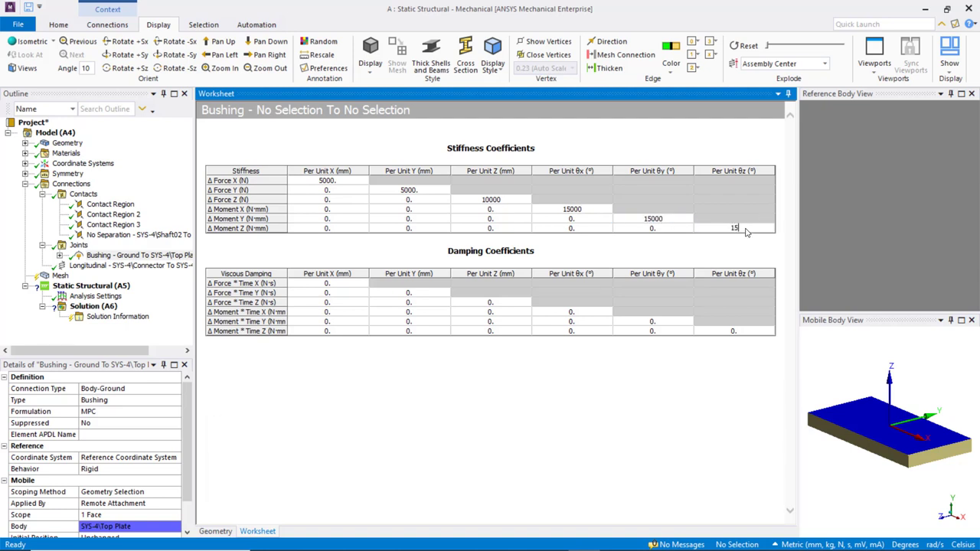
pyautogui.write('000')
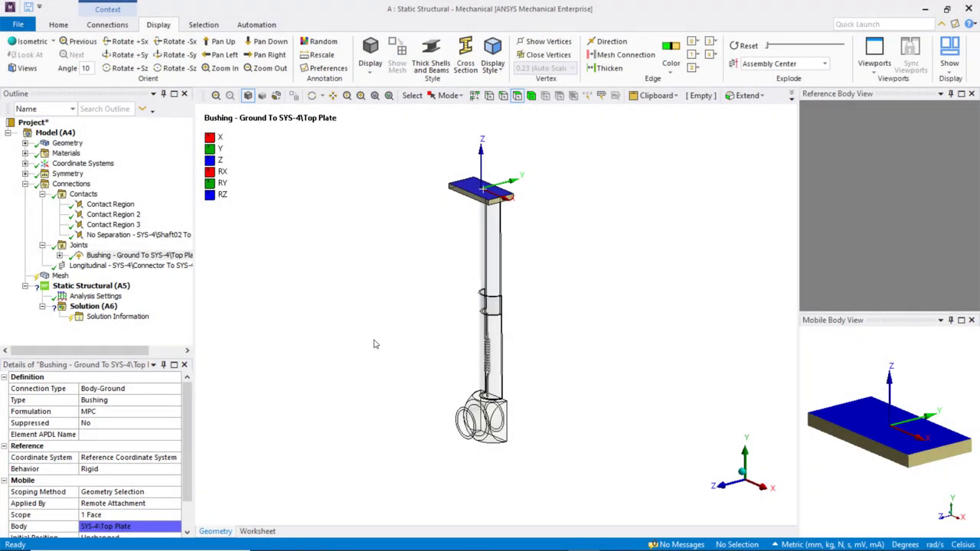
# - Set the global mesh element size to 5 mm and generate the mesh
pyautogui.click(64, 277)
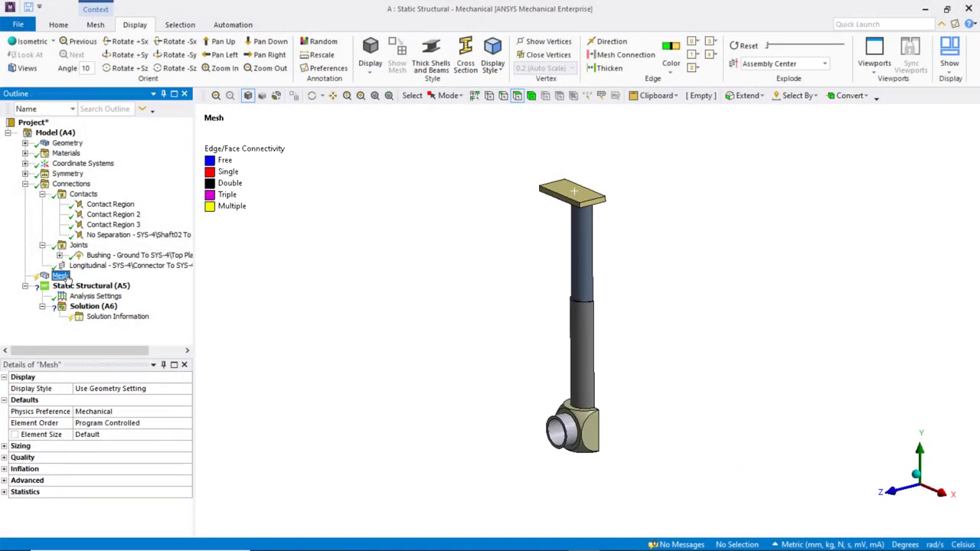
pyautogui.click(109, 436)
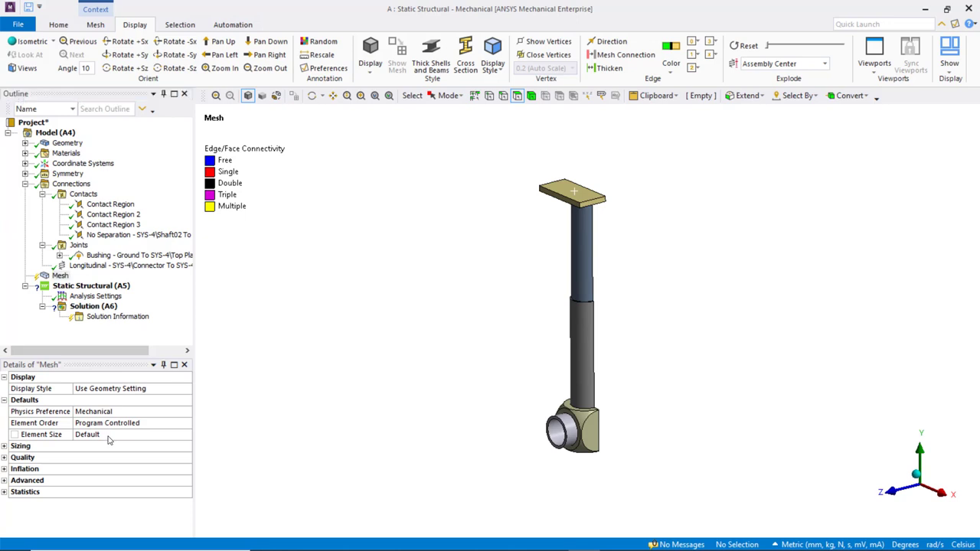
pyautogui.click(109, 437)
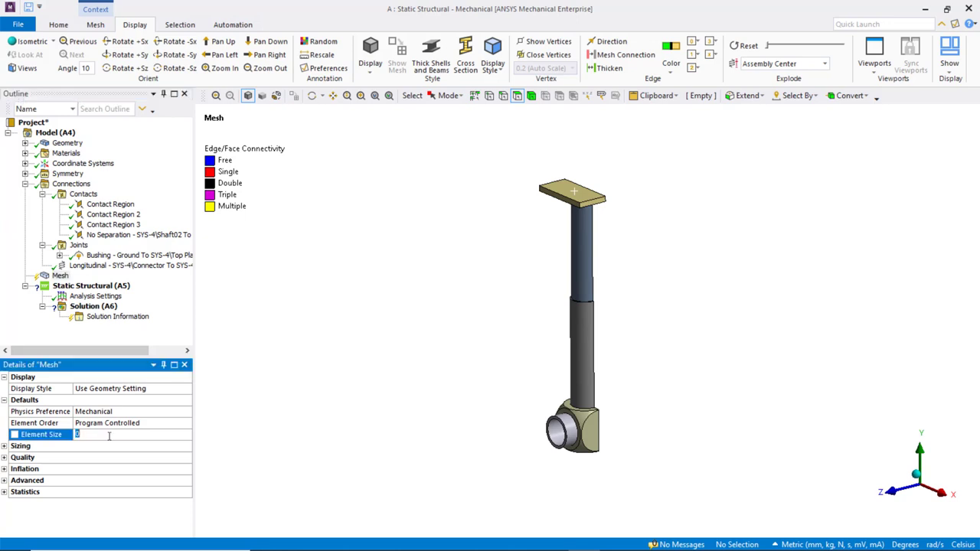
pyautogui.write('5')
pyautogui.press('Return')
pyautogui.rightClick(59, 276)
pyautogui.click(84, 321)
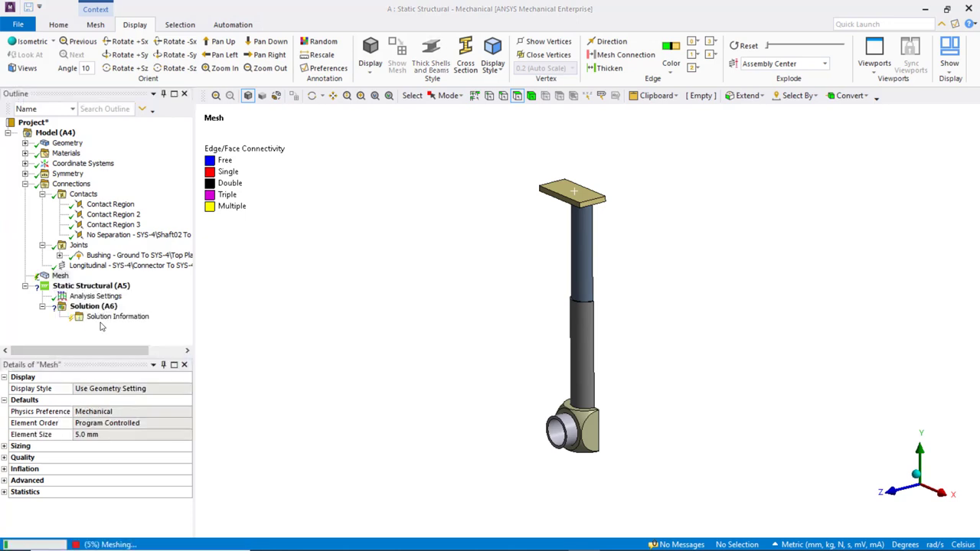
# - Insert a force load in the Static Structural analysis
pyautogui.click(84, 289)
pyautogui.rightClick(86, 288)
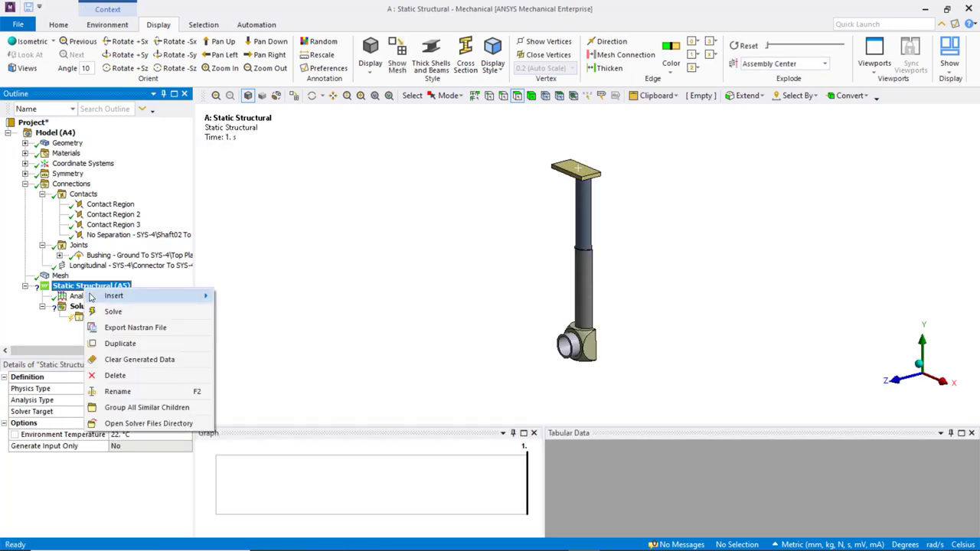
pyautogui.moveTo(98, 297)
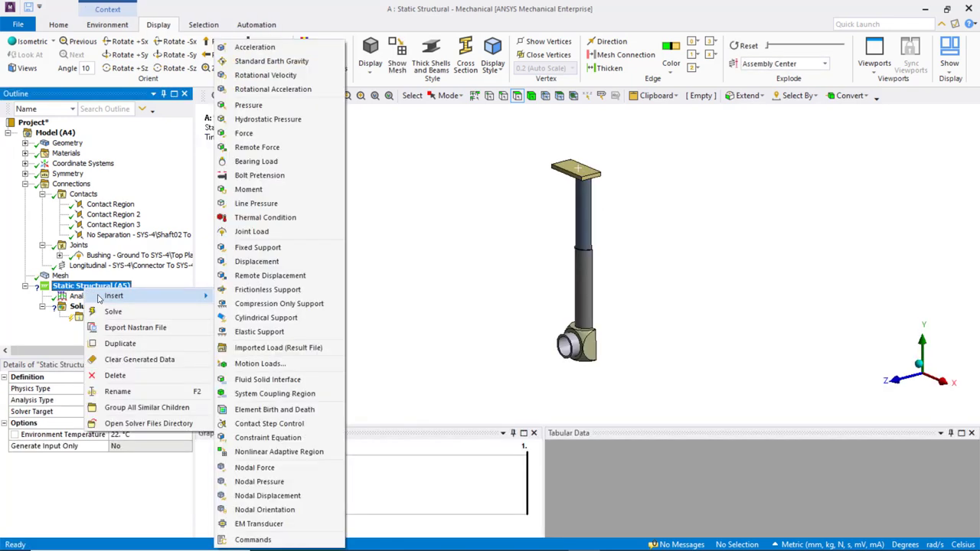
pyautogui.click(243, 133)
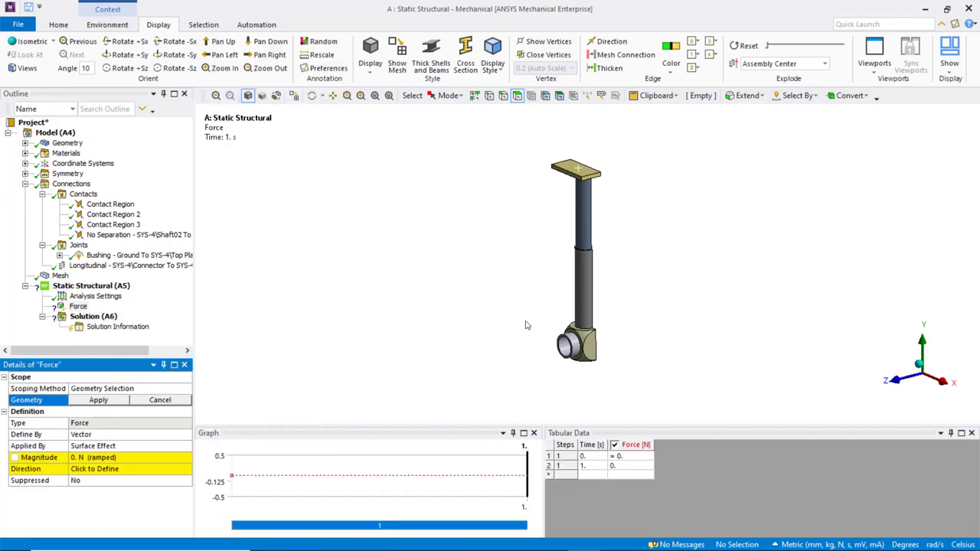
# - Scope the force to the ring-shaped end face of the tube protruding from the connector and define it by components
pyautogui.moveTo(526, 305); pyautogui.dragTo(575, 357)
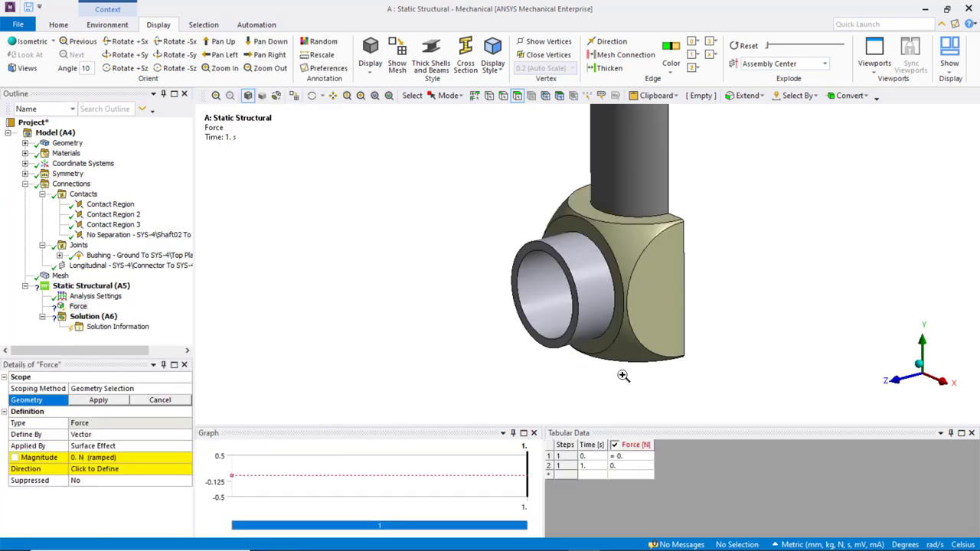
pyautogui.click(567, 342)
pyautogui.click(98, 400)
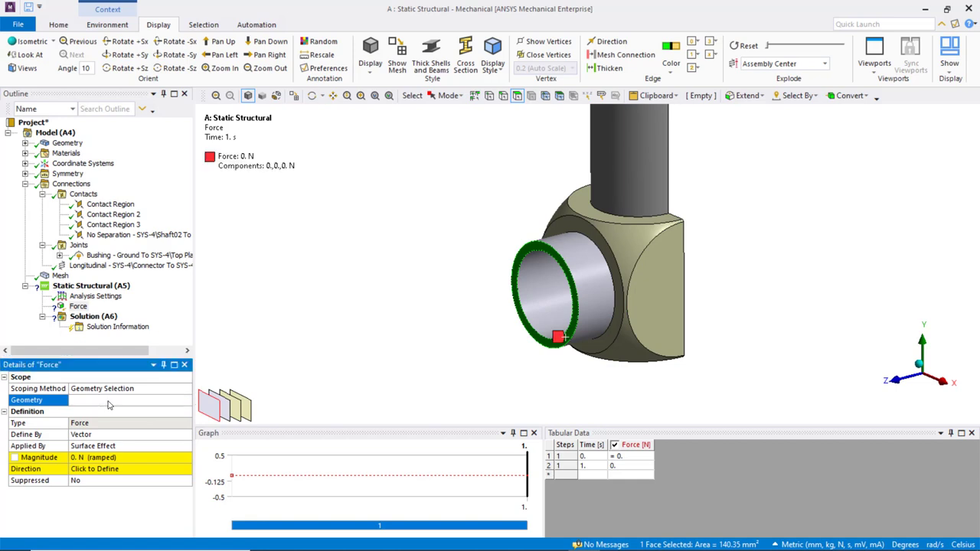
pyautogui.doubleClick(98, 436)
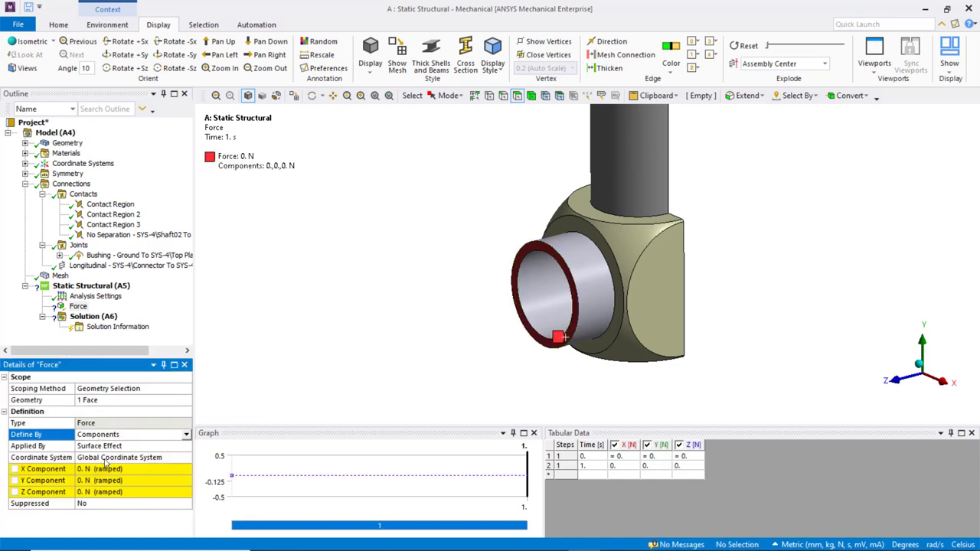
# - Set the force's X component to 100 N and its Y component to 500 N
pyautogui.click(105, 469)
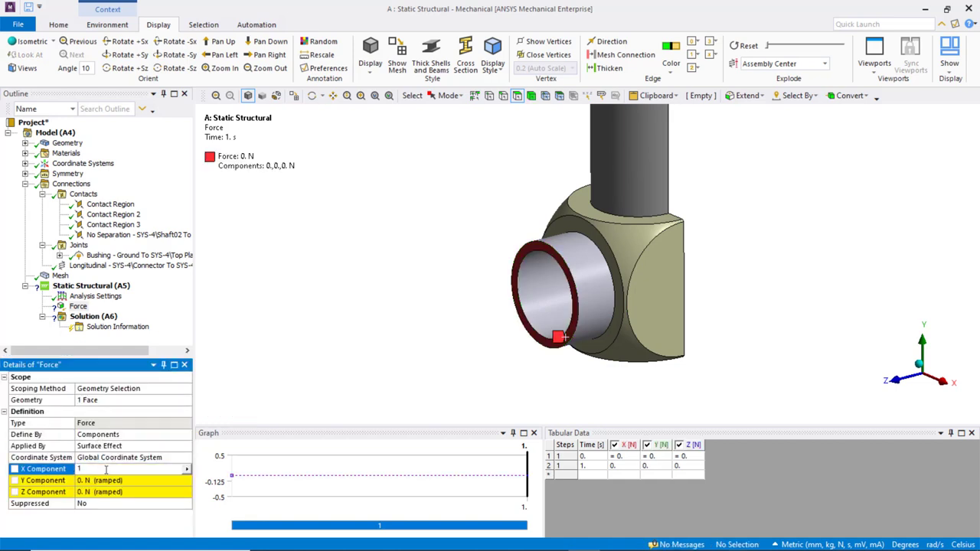
pyautogui.write('100')
pyautogui.click(113, 480)
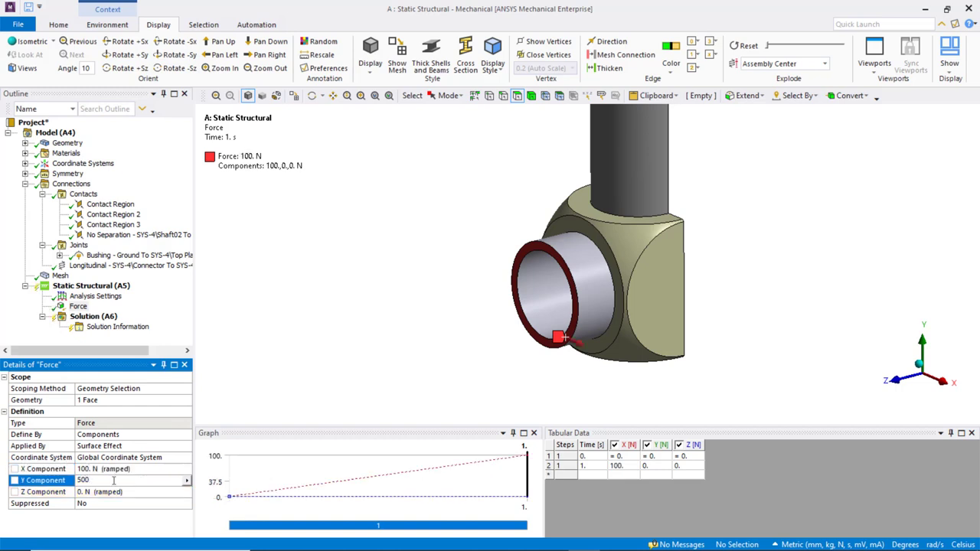
pyautogui.write('500')
pyautogui.press('Return')
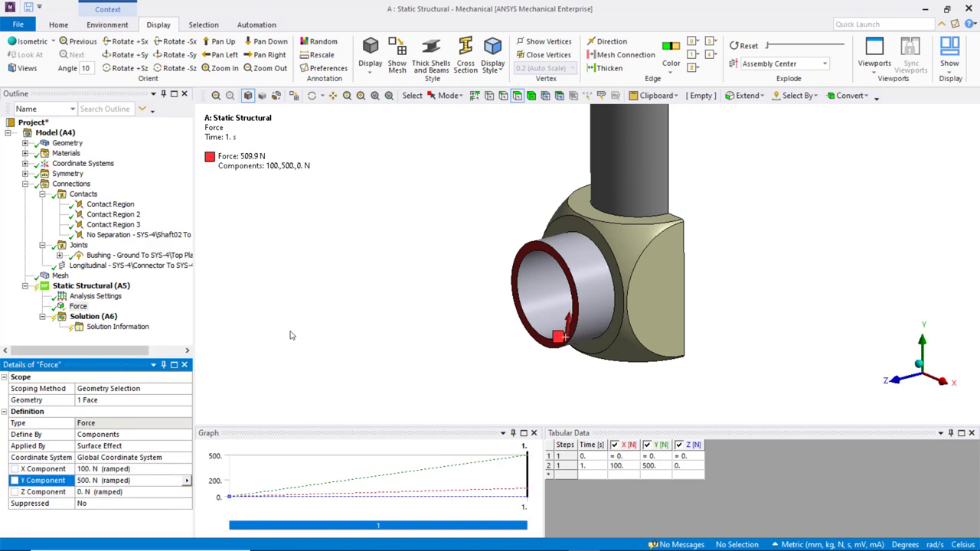
# - Add a total deformation result for all bodies to the solution
pyautogui.click(112, 314)
pyautogui.rightClick(108, 317)
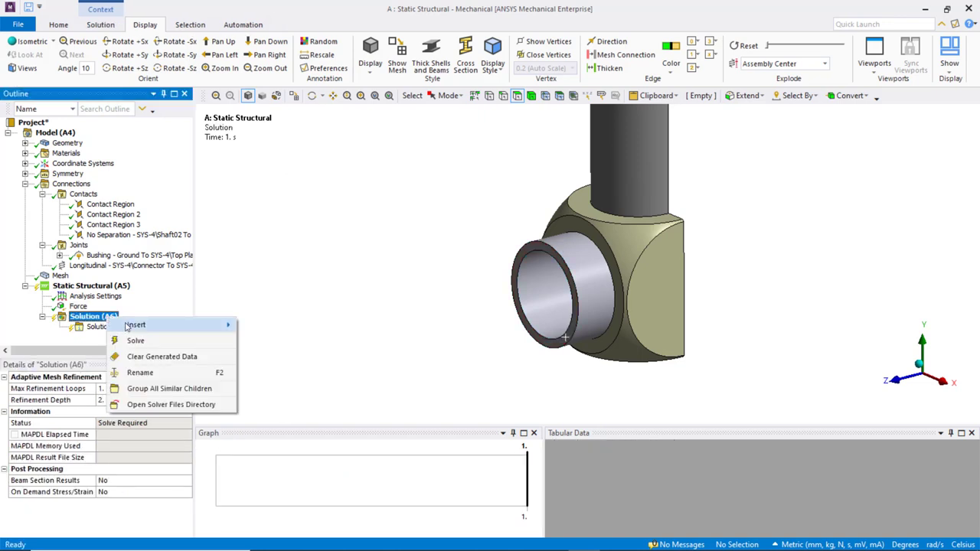
pyautogui.moveTo(133, 326)
pyautogui.moveTo(335, 326)
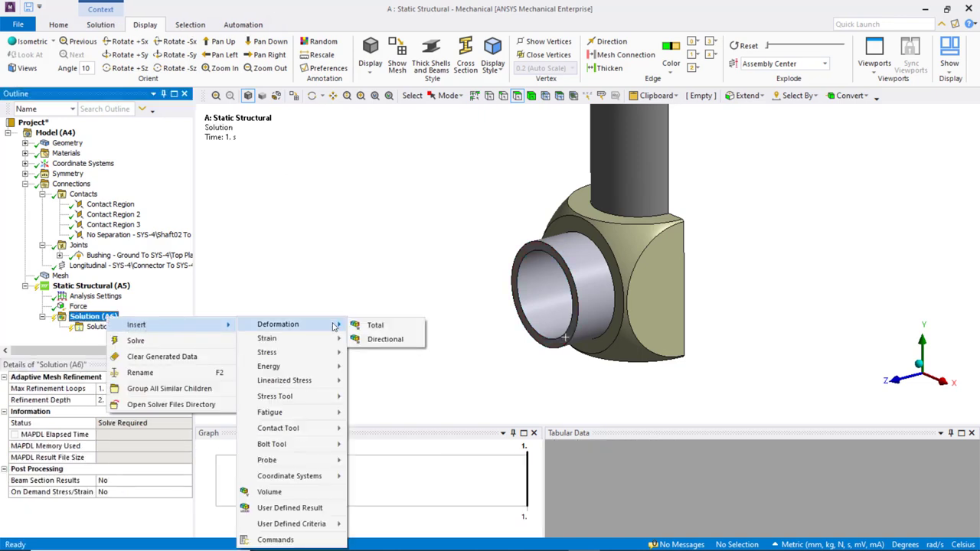
pyautogui.click(375, 325)
# - Add an equivalent (von-Mises) stress result for all bodies and solve the analysis
pyautogui.rightClick(101, 317)
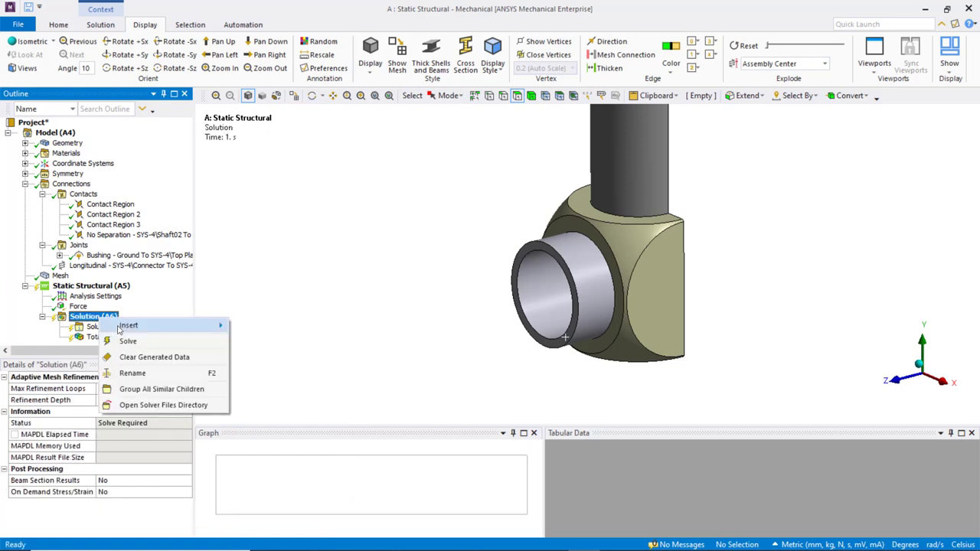
pyautogui.moveTo(129, 325)
pyautogui.moveTo(263, 355)
pyautogui.click(394, 353)
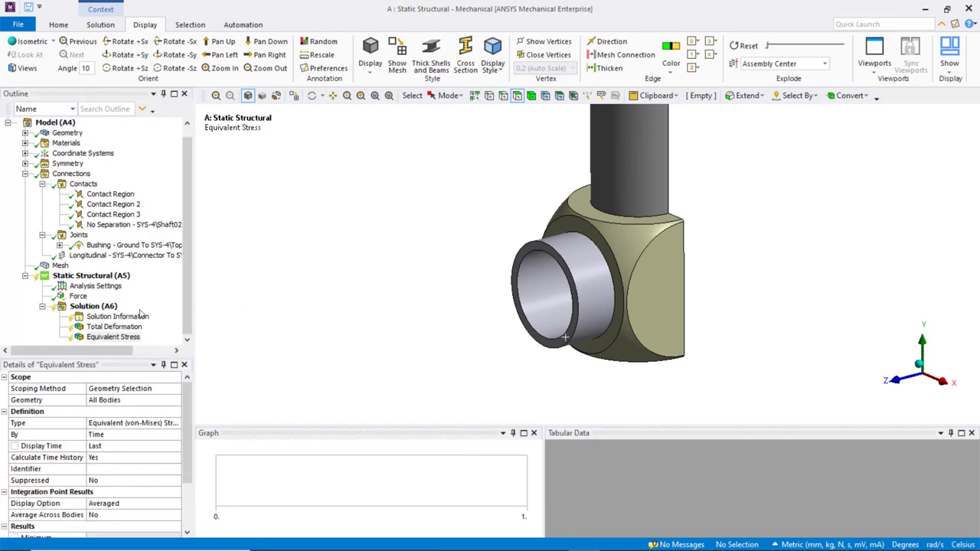
pyautogui.rightClick(96, 306)
pyautogui.click(136, 336)
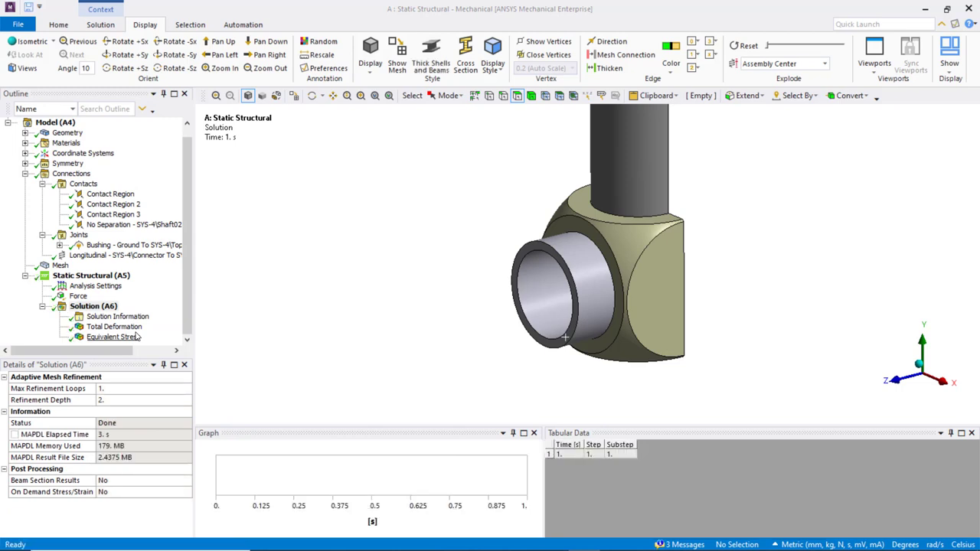
# - Examine the equivalent stress distribution over the whole shock absorber
pyautogui.click(136, 337)
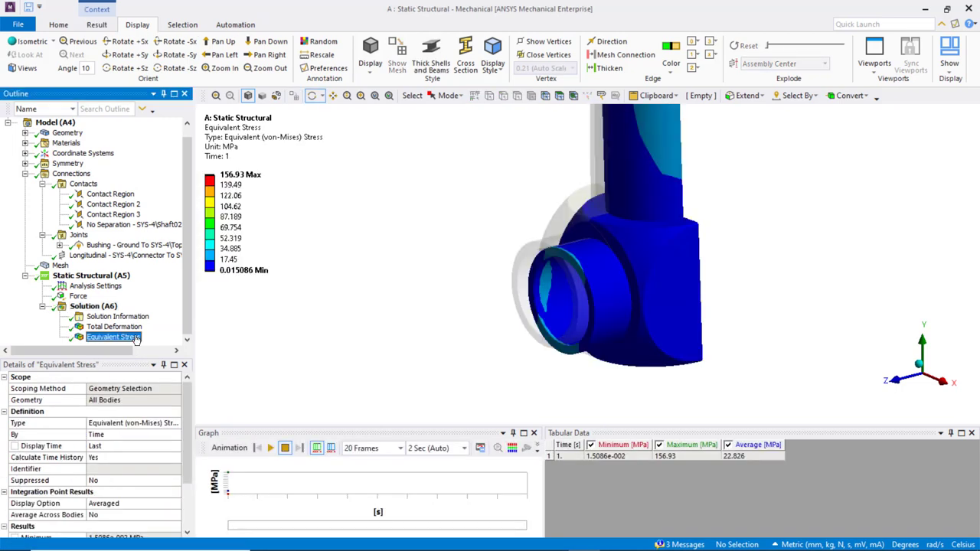
pyautogui.scroll(-3, 463, 273)
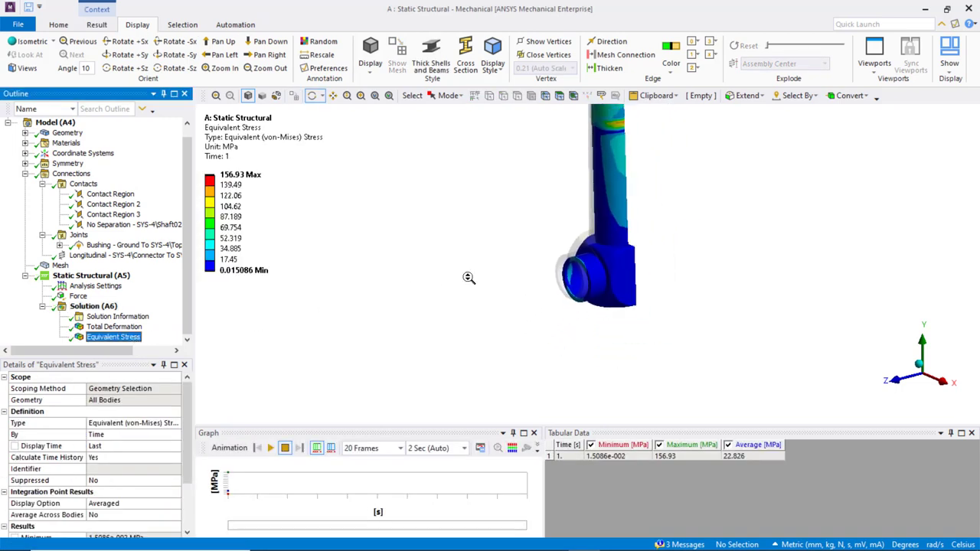
pyautogui.keyDown('ctrl'); pyautogui.moveTo(486, 265); pyautogui.dragTo(448, 324, button='middle'); pyautogui.keyUp('ctrl')
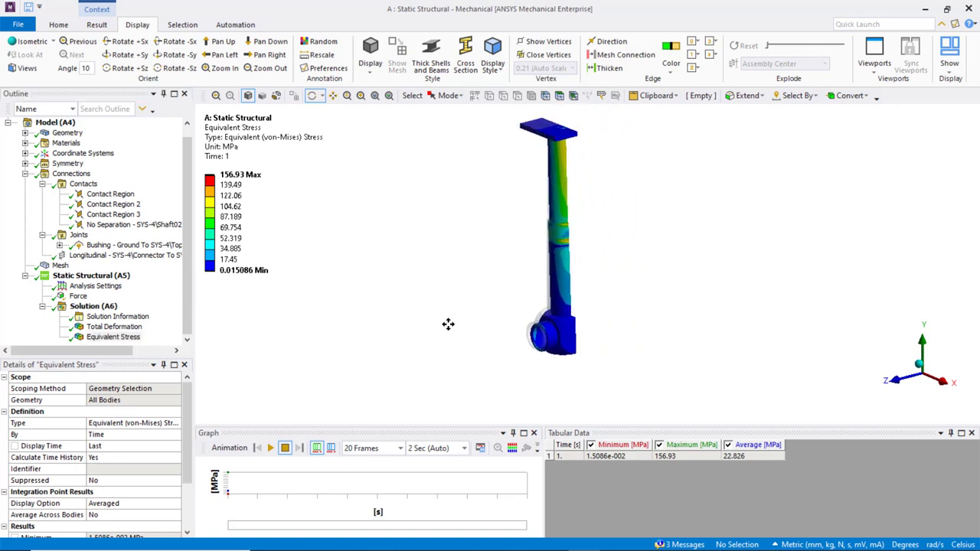
# - Play the total deformation animation, watch it along the Z axis, and stop it
pyautogui.click(113, 326)
pyautogui.click(270, 447)
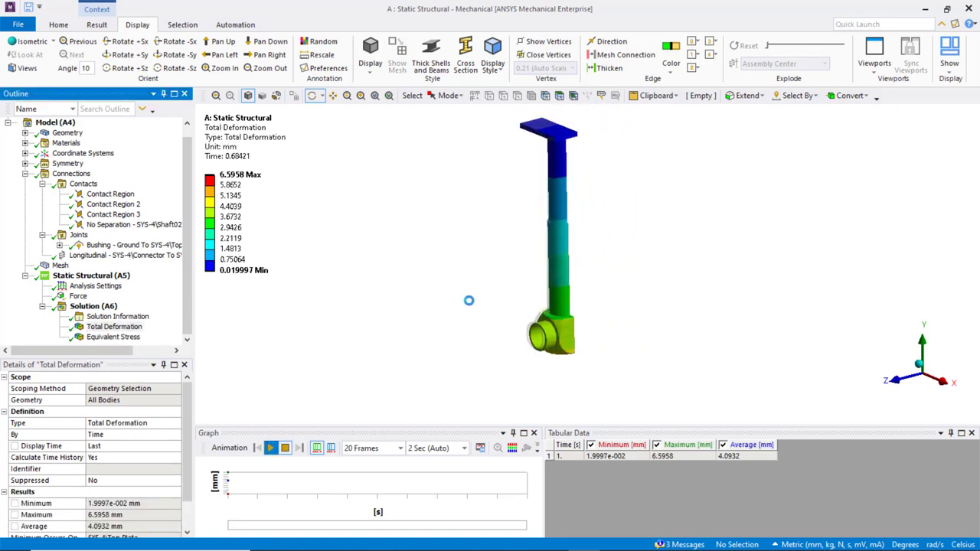
pyautogui.click(918, 378)
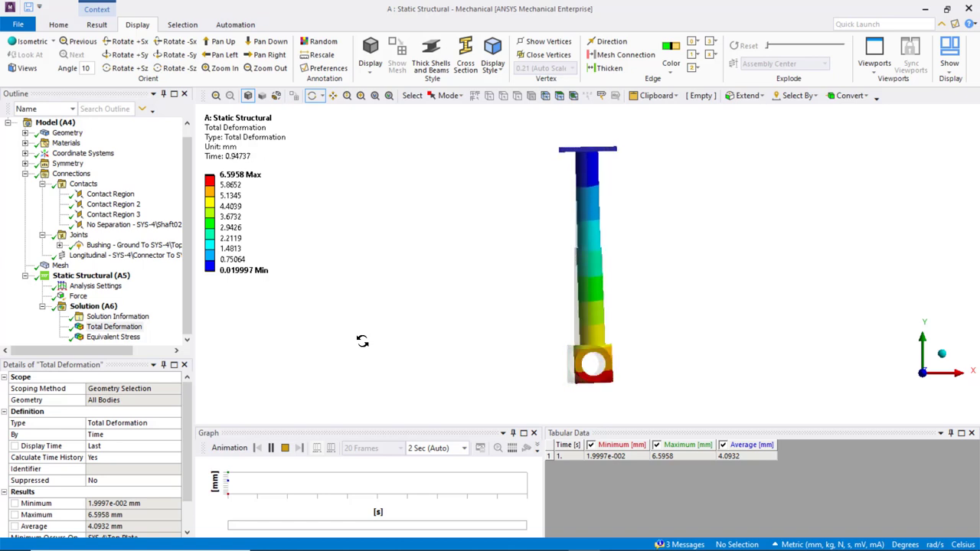
pyautogui.click(284, 449)
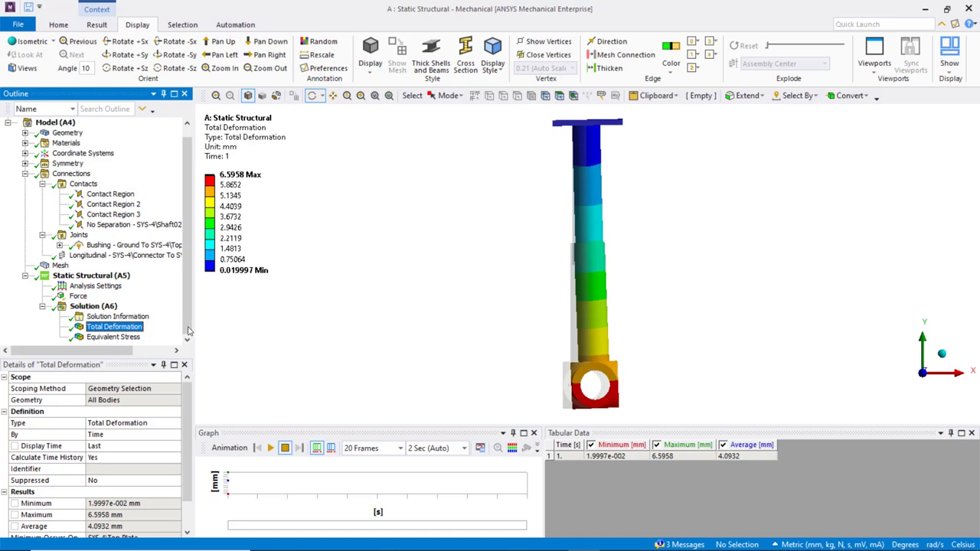
# - Add a second total deformation result scoped to the upper face of the top plate
pyautogui.rightClick(116, 309)
pyautogui.moveTo(221, 322)
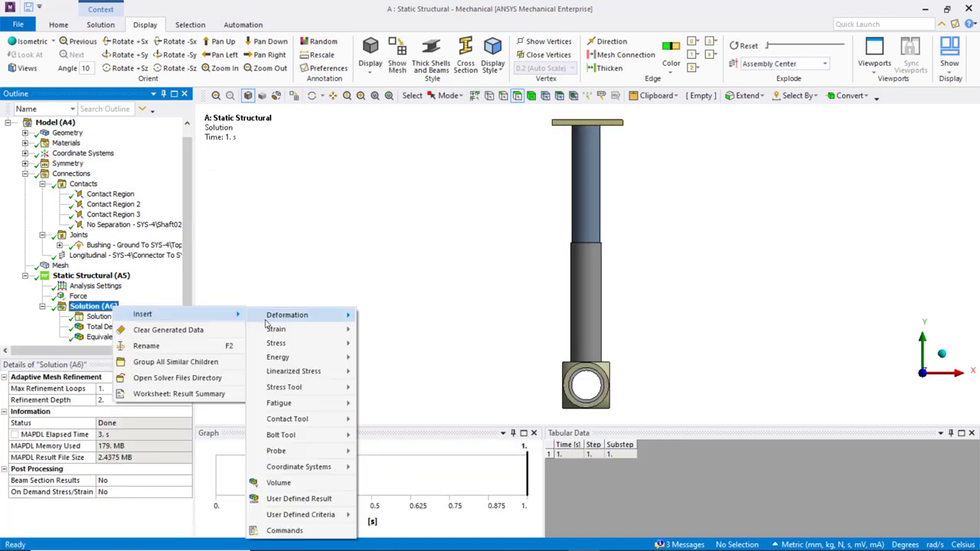
pyautogui.moveTo(298, 314)
pyautogui.click(389, 316)
pyautogui.click(145, 399)
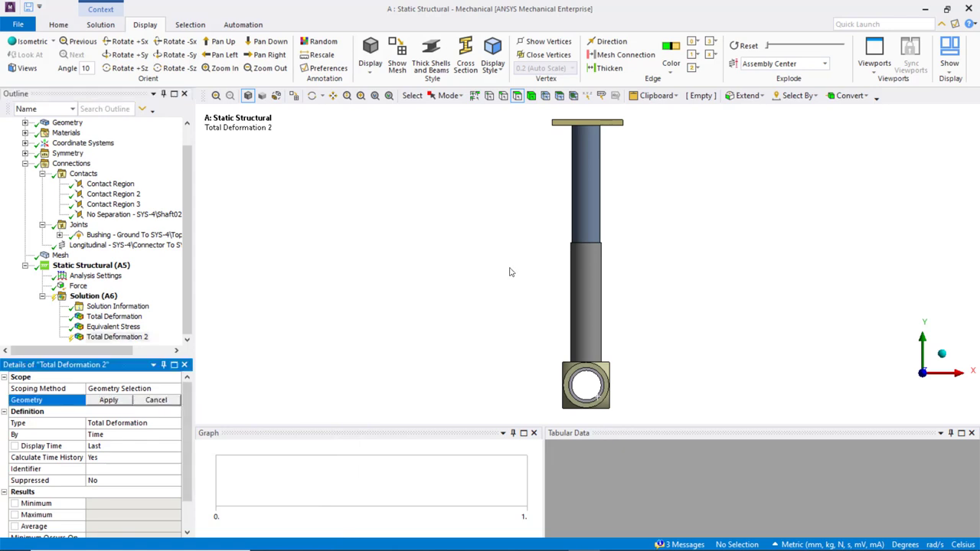
pyautogui.moveTo(510, 271); pyautogui.dragTo(536, 253, button='middle')
pyautogui.click(574, 146)
pyautogui.click(107, 400)
# - Evaluate the plate-face deformation result and inspect its contours up close
pyautogui.rightClick(126, 344)
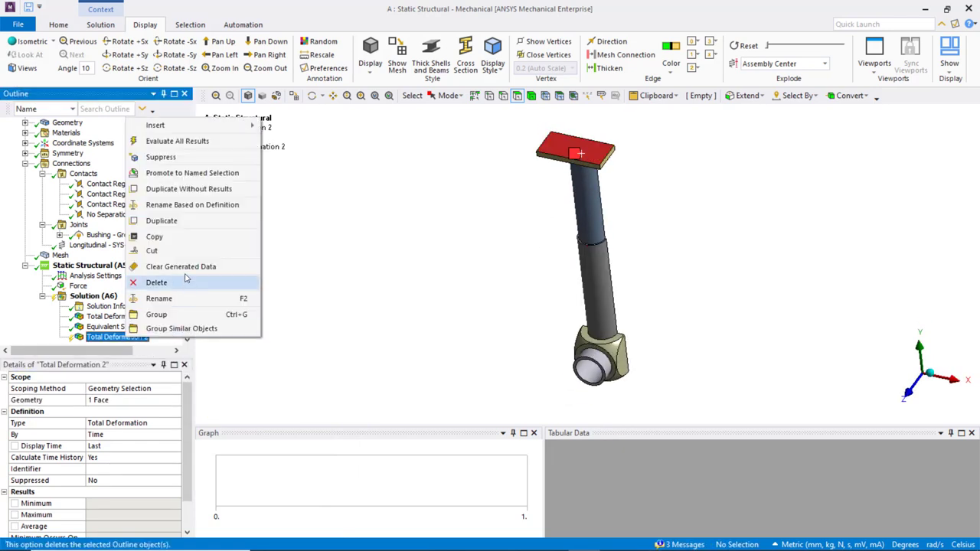
pyautogui.click(183, 146)
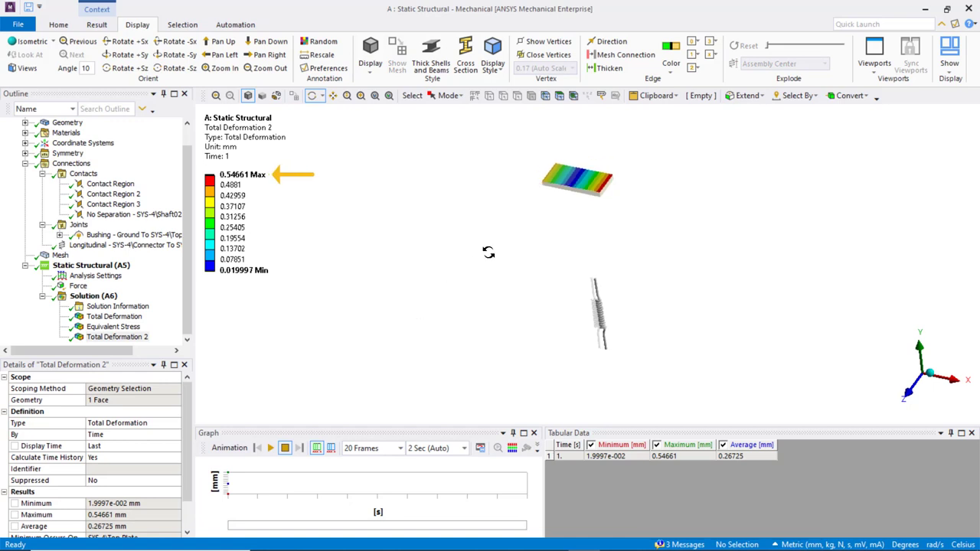
pyautogui.moveTo(537, 157); pyautogui.dragTo(628, 206, button='right')
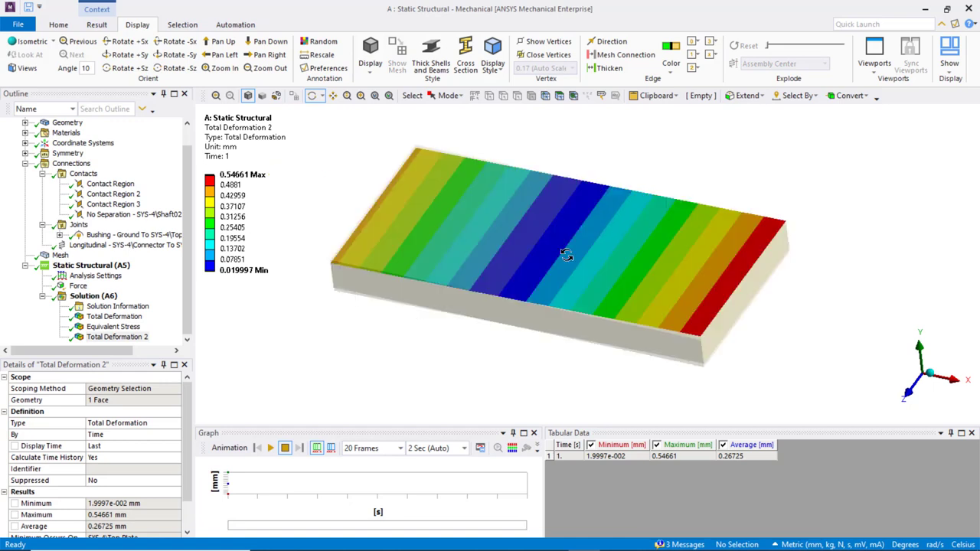
pyautogui.moveTo(435, 335); pyautogui.dragTo(459, 352)
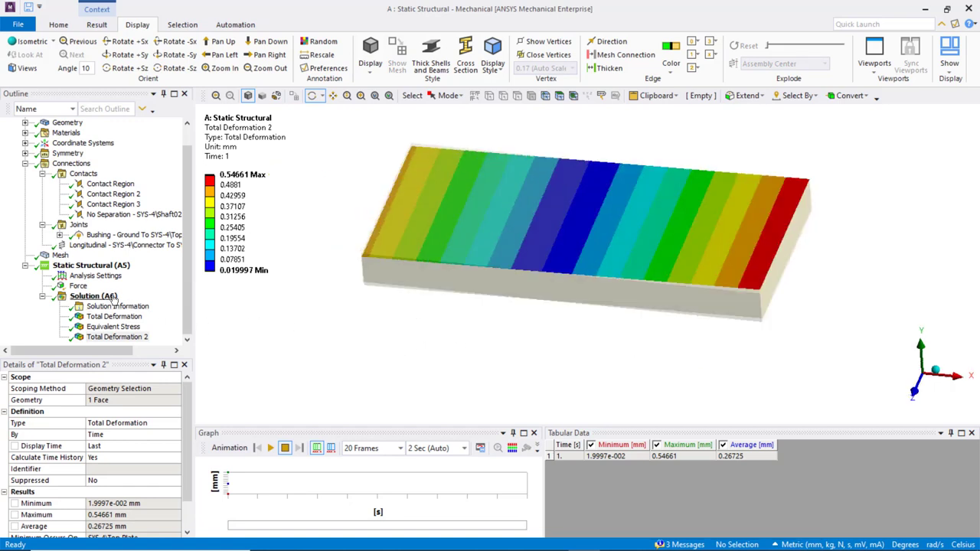
# - Create a joint probe in the solution from the ground-to-top-plate bushing and evaluate its total force
pyautogui.click(116, 235)
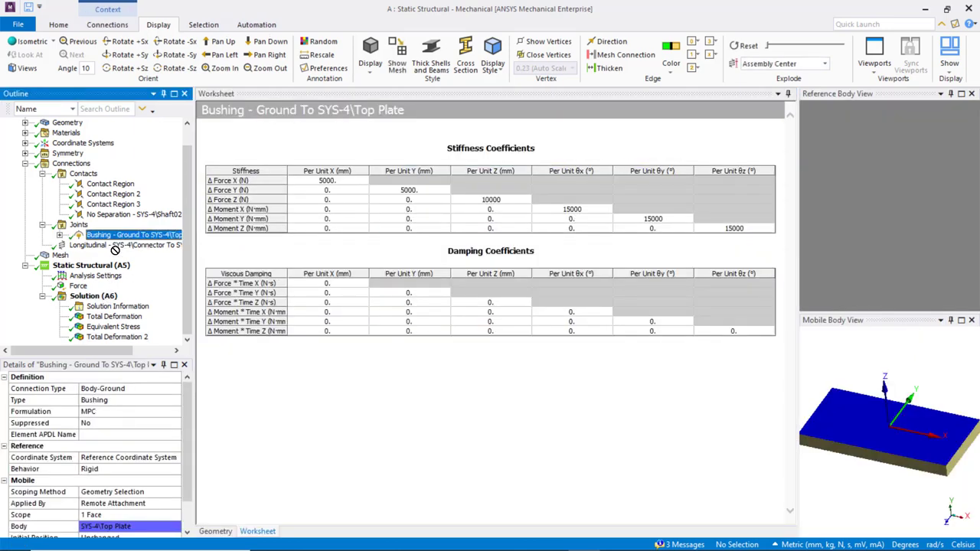
pyautogui.click(105, 297)
pyautogui.scroll(-1, 188, 339)
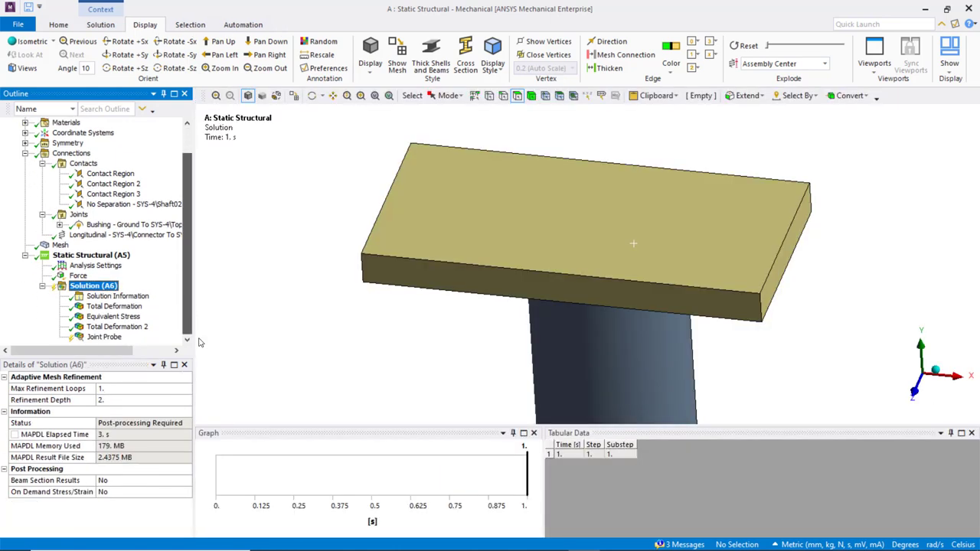
pyautogui.click(103, 337)
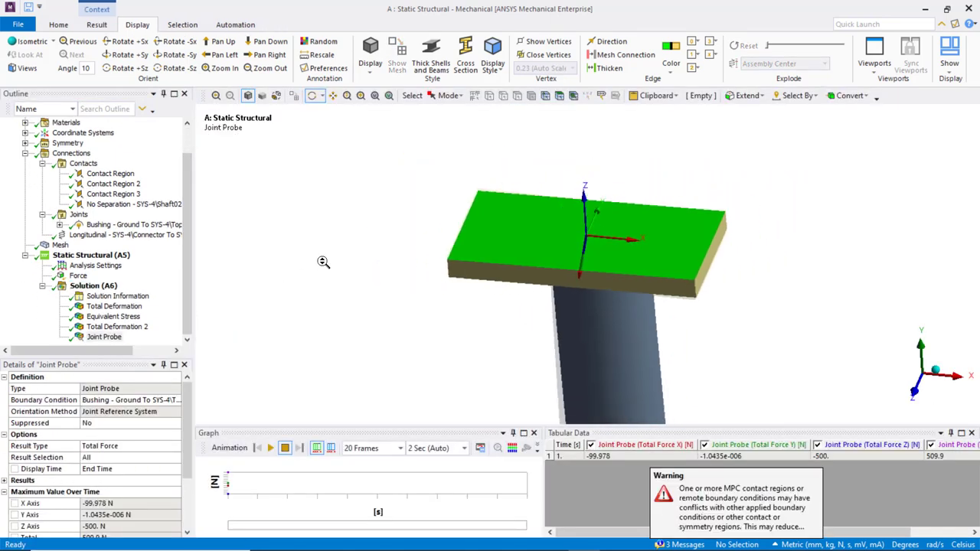
# - Check the joint probe's maximum force components against the joint axes at the top plate, viewed along Z
pyautogui.moveTo(398, 302); pyautogui.dragTo(407, 271, button='middle')
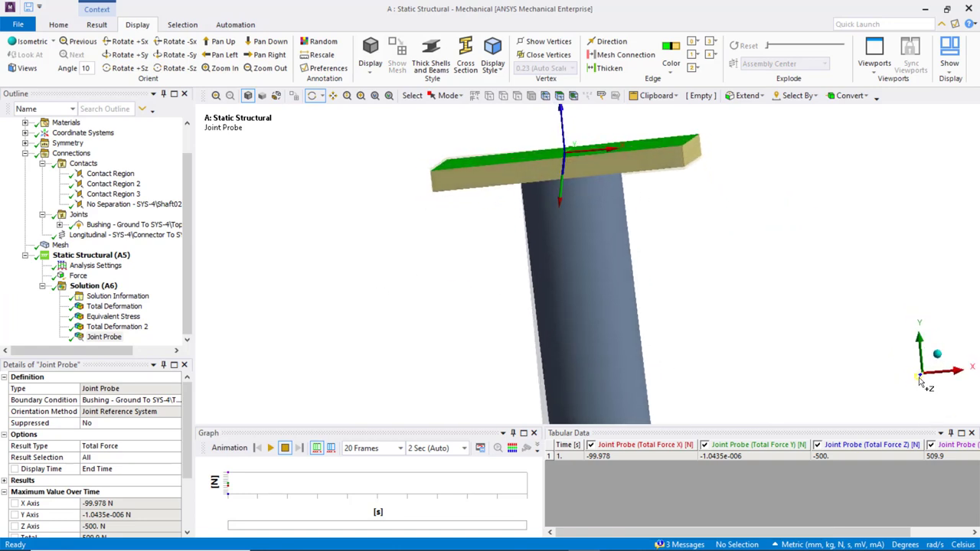
pyautogui.click(921, 382)
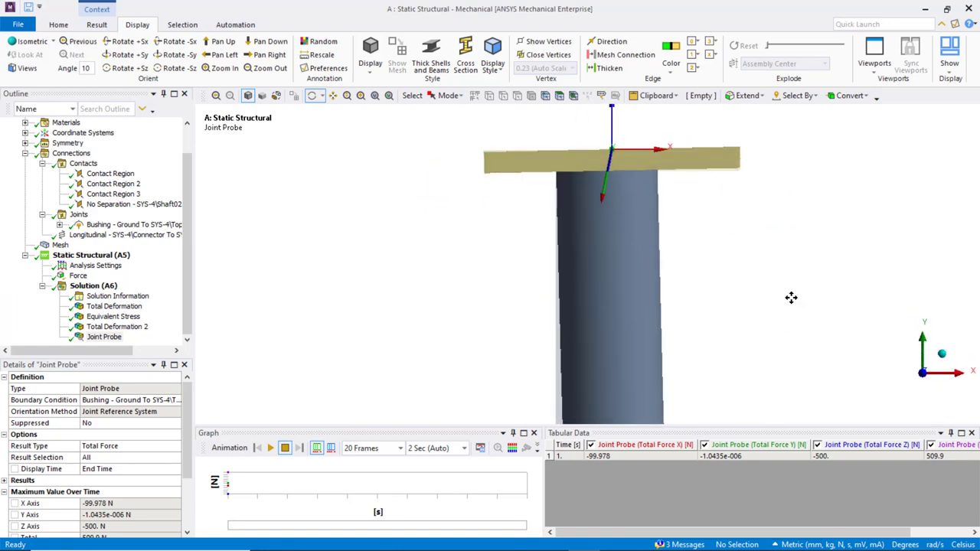
pyautogui.keyDown('ctrl'); pyautogui.moveTo(790, 297); pyautogui.dragTo(778, 347, button='middle'); pyautogui.keyUp('ctrl')
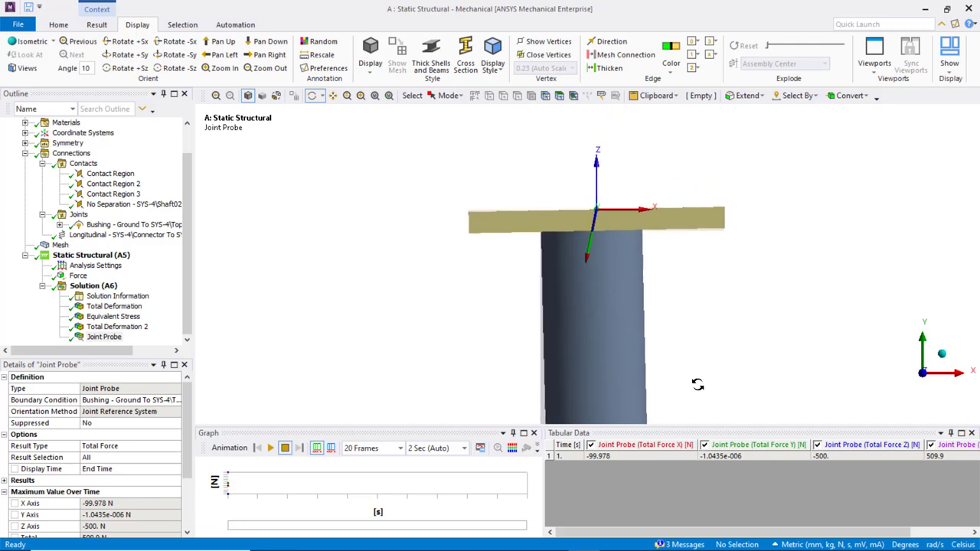
pyautogui.moveTo(187, 442); pyautogui.dragTo(195, 462)
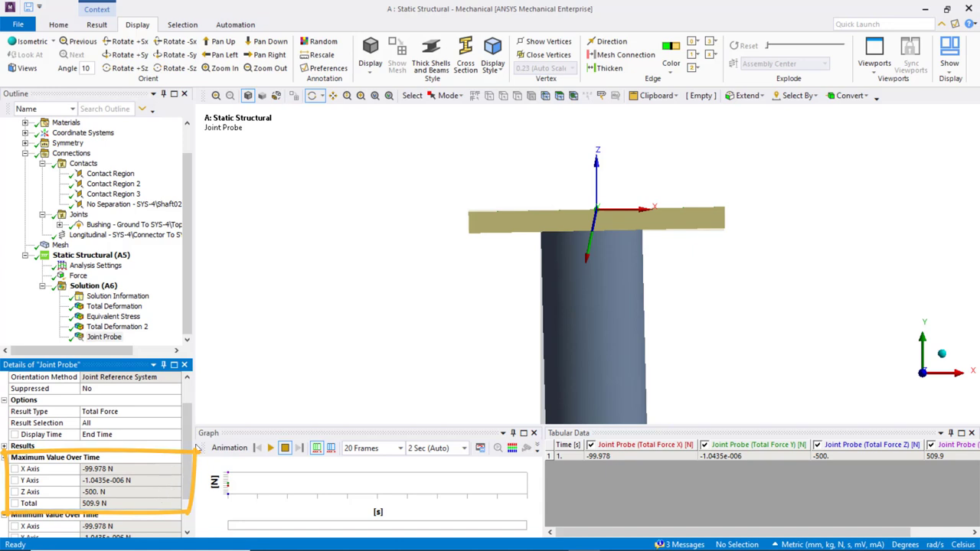
pyautogui.press('F7')
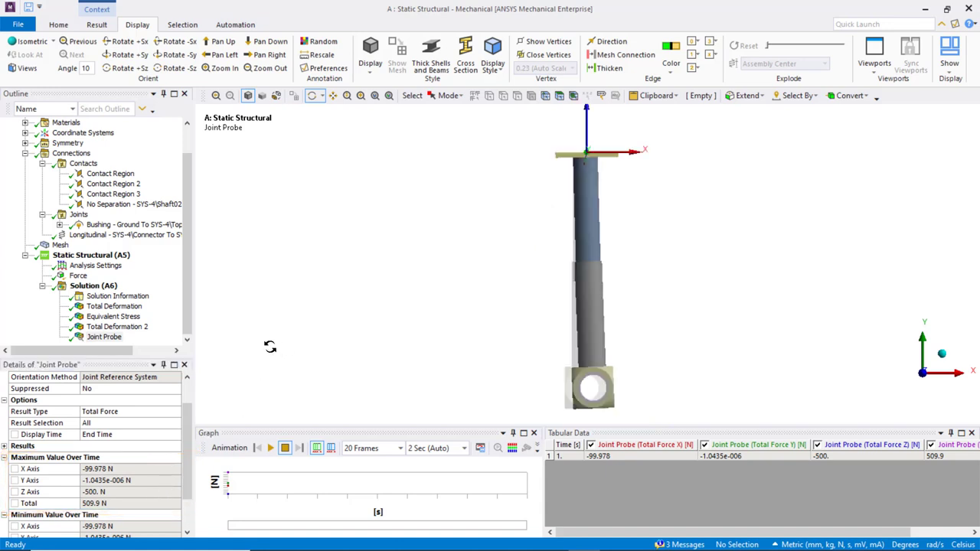
# - Create a spring probe in the solution from the longitudinal connector-to-shaft spring and evaluate it
pyautogui.click(116, 235)
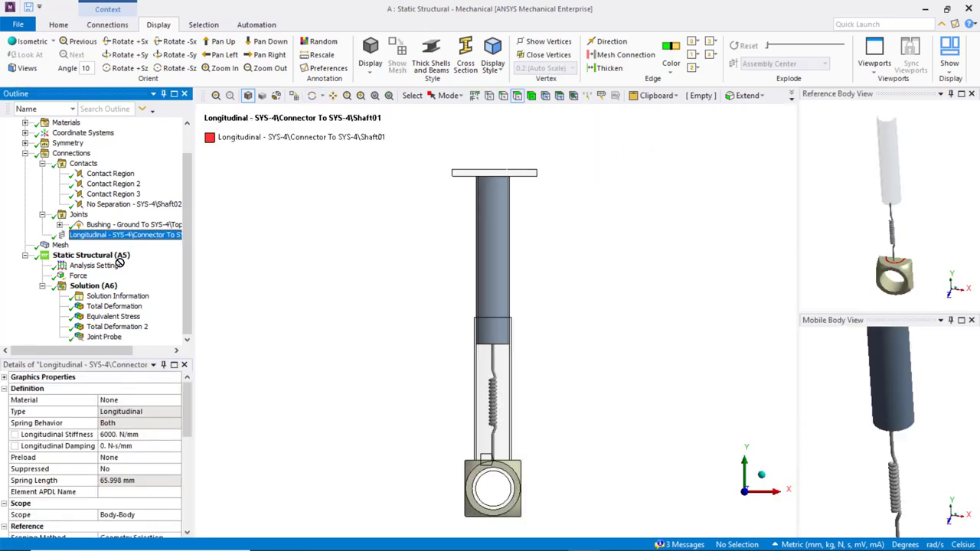
pyautogui.click(110, 287)
pyautogui.scroll(-2, 150, 290)
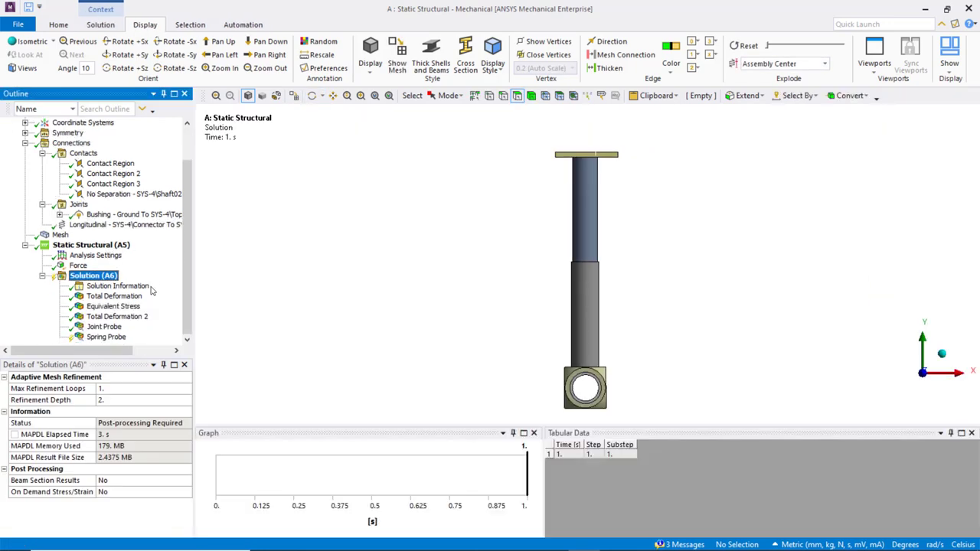
pyautogui.click(105, 336)
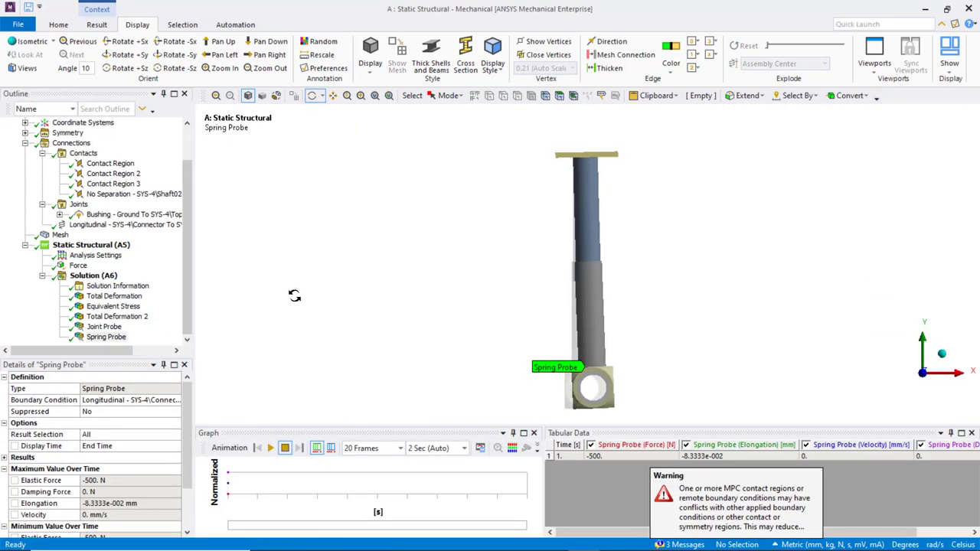
# - Examine the spring probe's elastic force and elongation and view the deformed spring inside the shaft
pyautogui.moveTo(294, 293); pyautogui.dragTo(297, 293, button='middle')
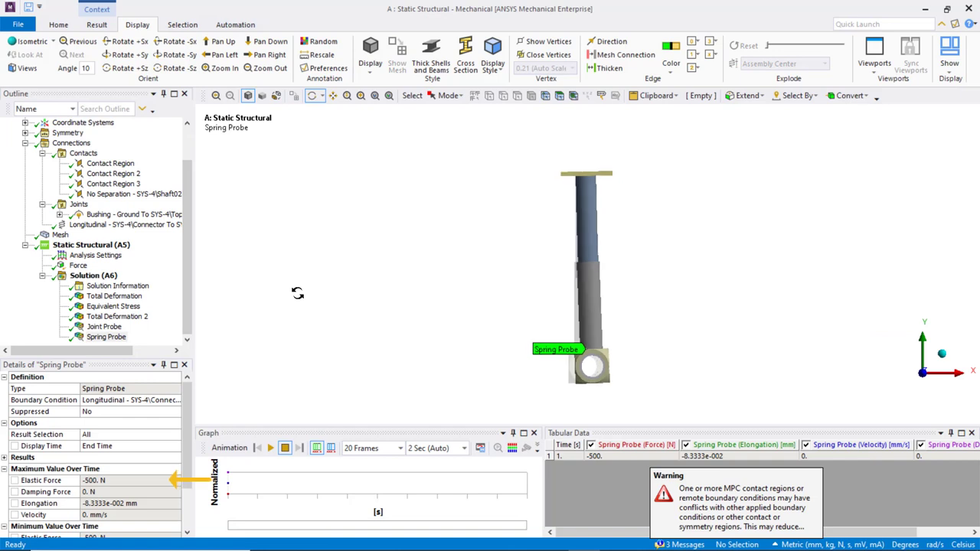
pyautogui.click(119, 339)
pyautogui.moveTo(464, 233); pyautogui.dragTo(728, 410)
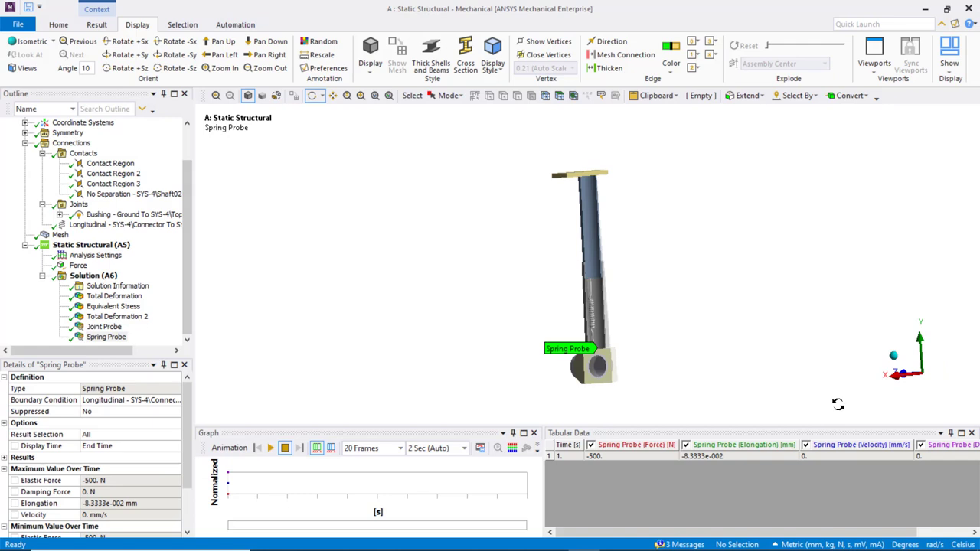